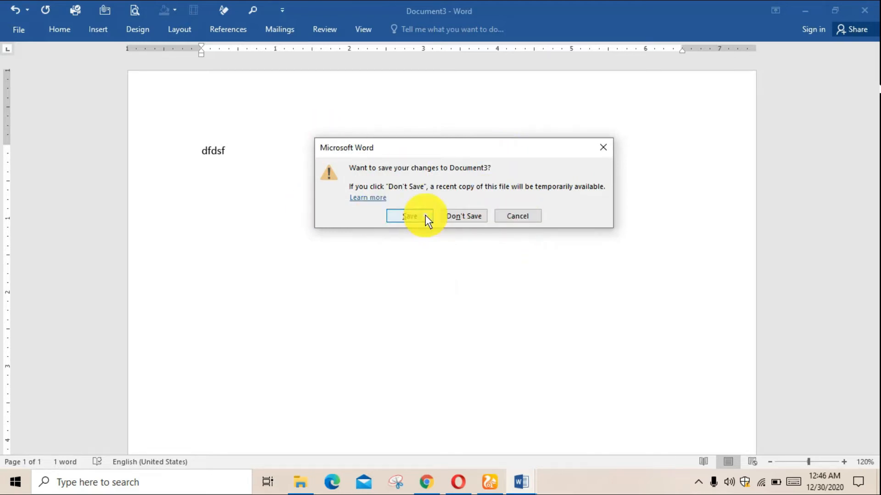
# Cancel the save prompt so that Document3 stays open
pyautogui.click(517, 216)
pyautogui.moveTo(293, 148); pyautogui.dragTo(176, 147)
pyautogui.click(276, 193)
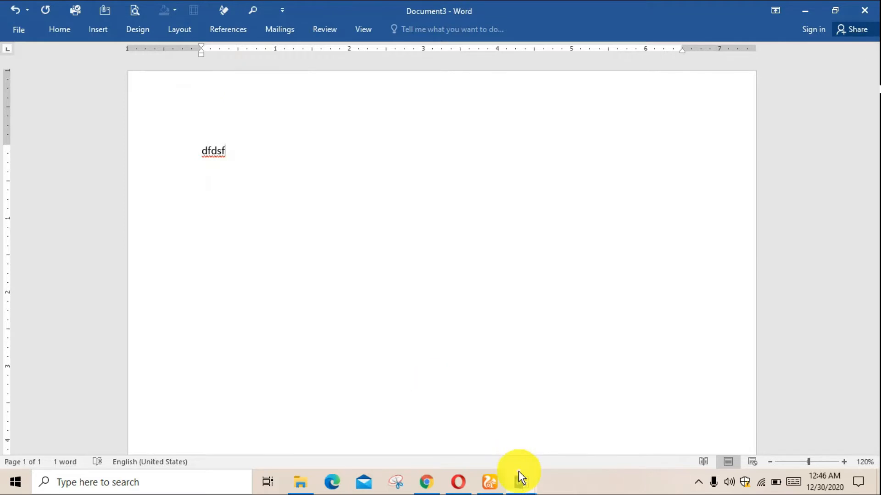
# Switch to the shoctcut key document and select the Undo label in the shortcut list
pyautogui.moveTo(518, 473)
pyautogui.click(501, 442)
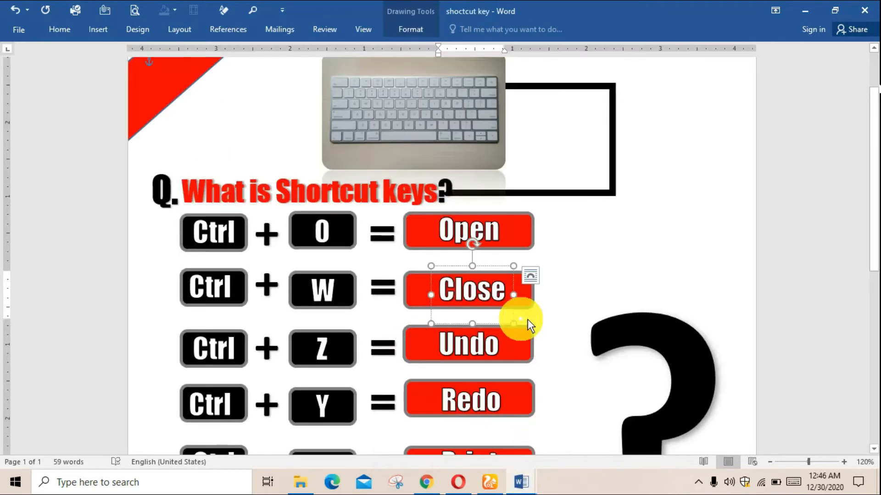
pyautogui.click(506, 277)
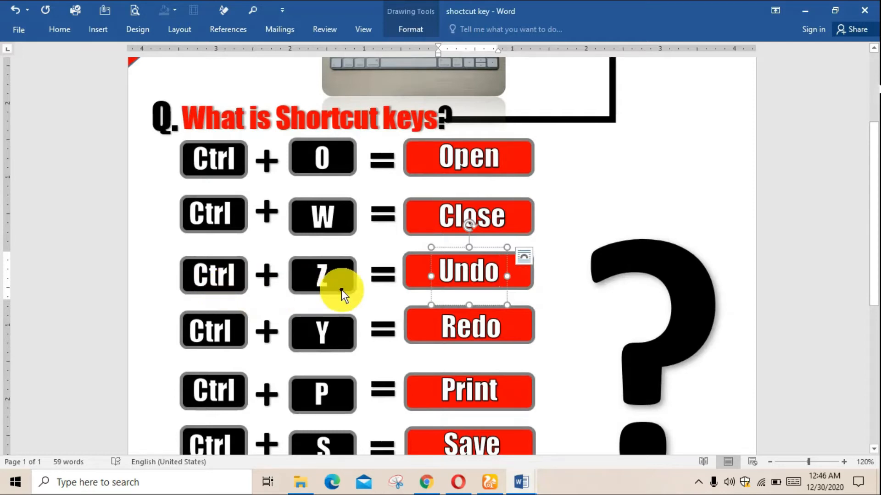
# In Document3, undo the dfdsf entry, and enter and undo the text gdsgkergoerogj
pyautogui.moveTo(521, 481)
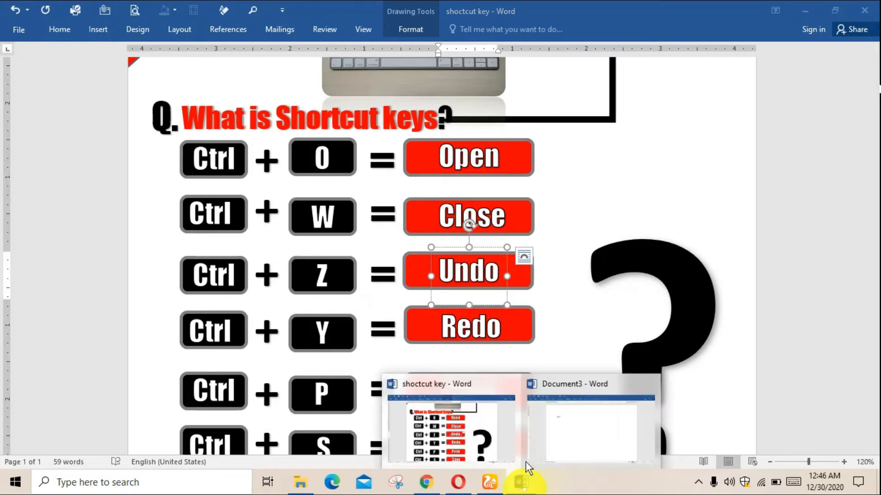
pyautogui.click(537, 441)
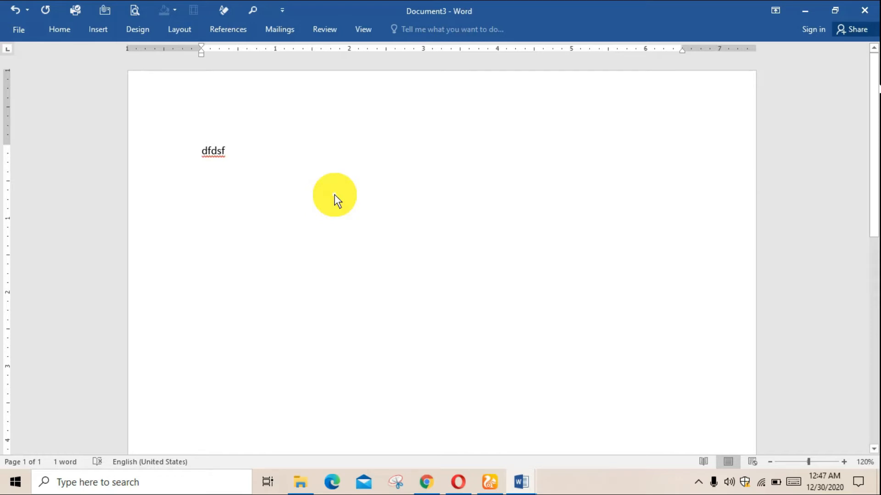
pyautogui.hotkey('ctrl', 'z')
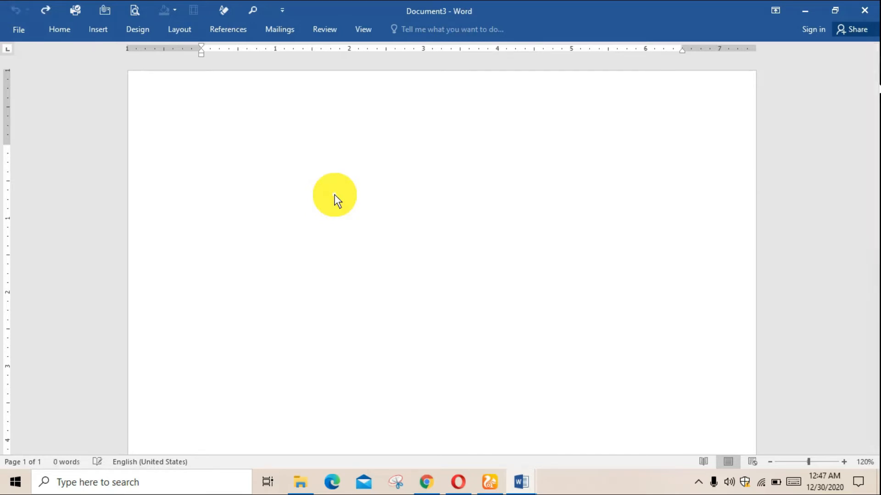
pyautogui.write('gdsgkergoerogj')
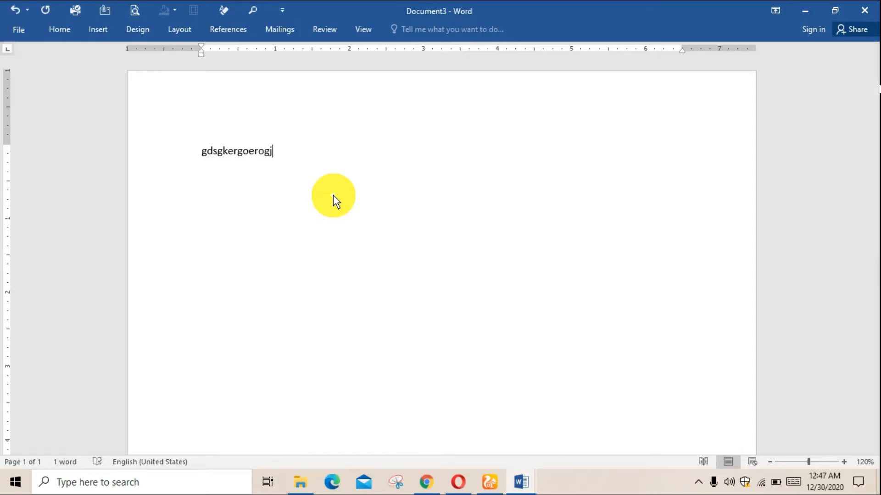
pyautogui.hotkey('ctrl', 'z')
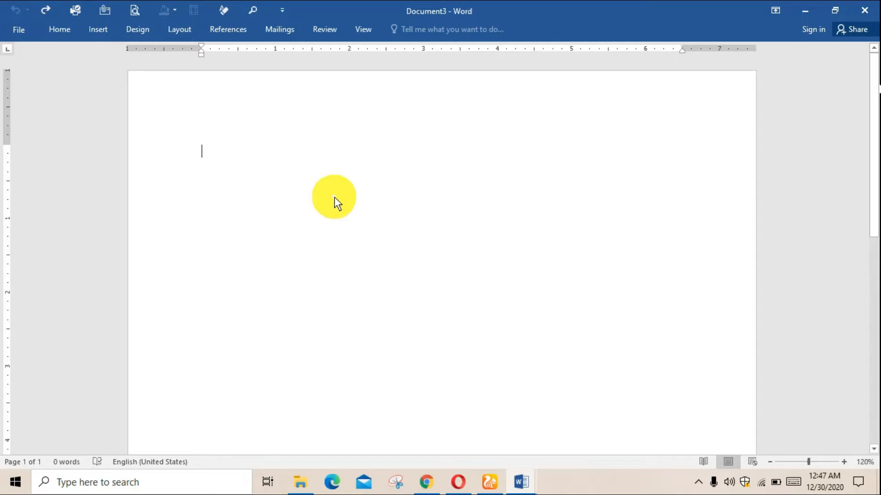
# Enter the letters C, D, C and D on four separate lines in Document3
pyautogui.write('C')
pyautogui.press('Return')
pyautogui.write('D')
pyautogui.press('Return')
pyautogui.write('C')
pyautogui.press('Return')
pyautogui.write('D')
pyautogui.press('Return')
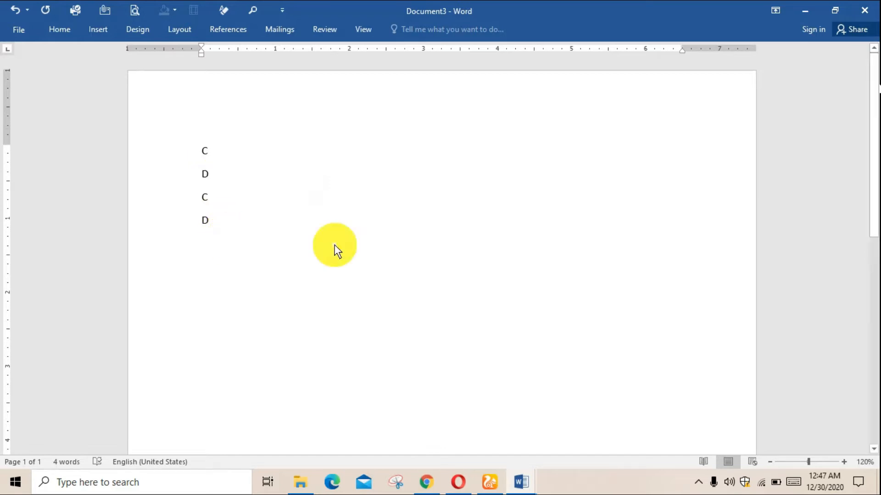
# Undo the four letter entries one after another until the page is empty
pyautogui.hotkey('ctrl', 'z')
pyautogui.hotkey('ctrl', 'z')
pyautogui.hotkey('ctrl', 'z')
pyautogui.hotkey('ctrl', 'z')
pyautogui.hotkey('ctrl', 'z')
pyautogui.hotkey('ctrl', 'z')
pyautogui.hotkey('ctrl', 'z')
pyautogui.hotkey('ctrl', 'z')
pyautogui.hotkey('ctrl', 'z')
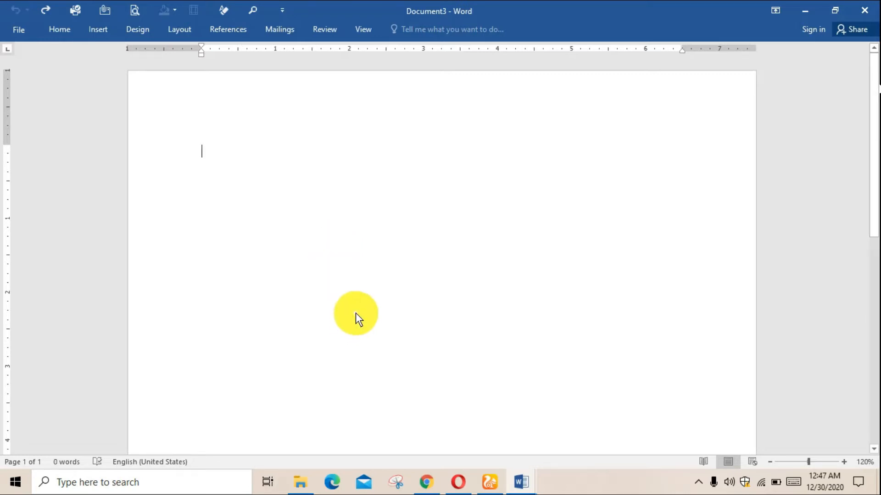
# Switch to the shoctcut key document and select the Ctrl and Y labels in the Redo row
pyautogui.moveTo(516, 480)
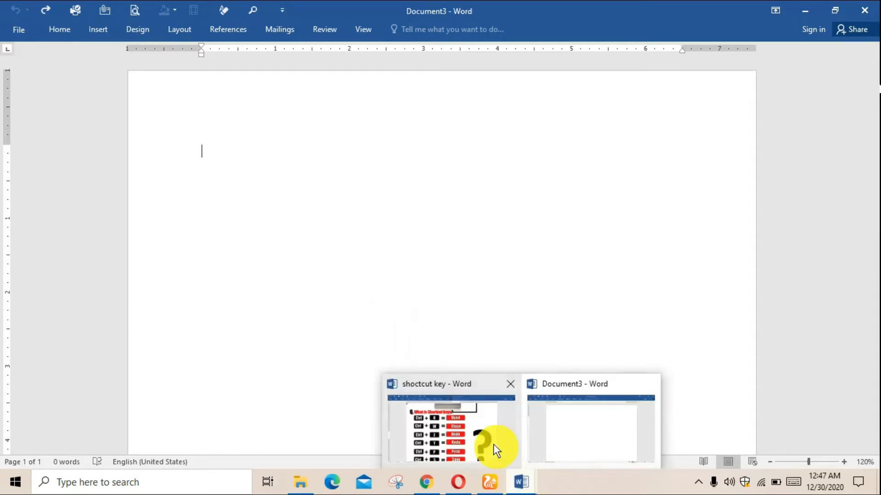
pyautogui.click(494, 444)
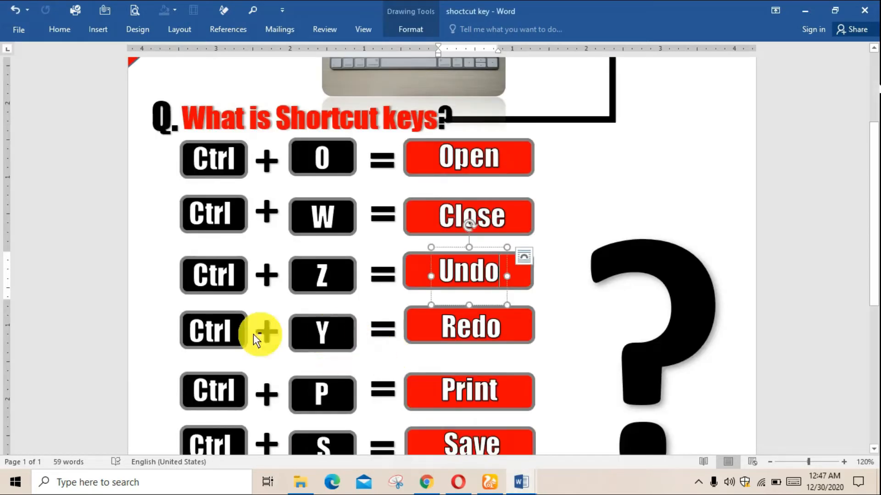
pyautogui.click(232, 333)
pyautogui.scroll(-3, 322, 321)
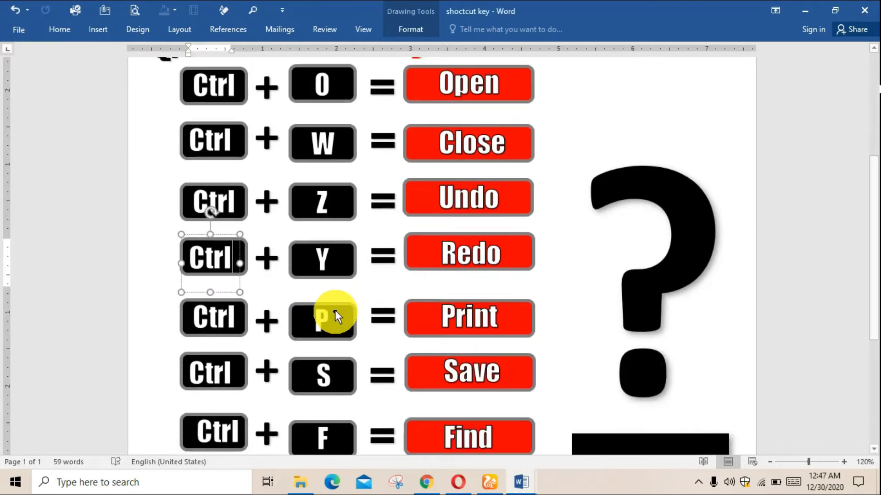
pyautogui.click(330, 270)
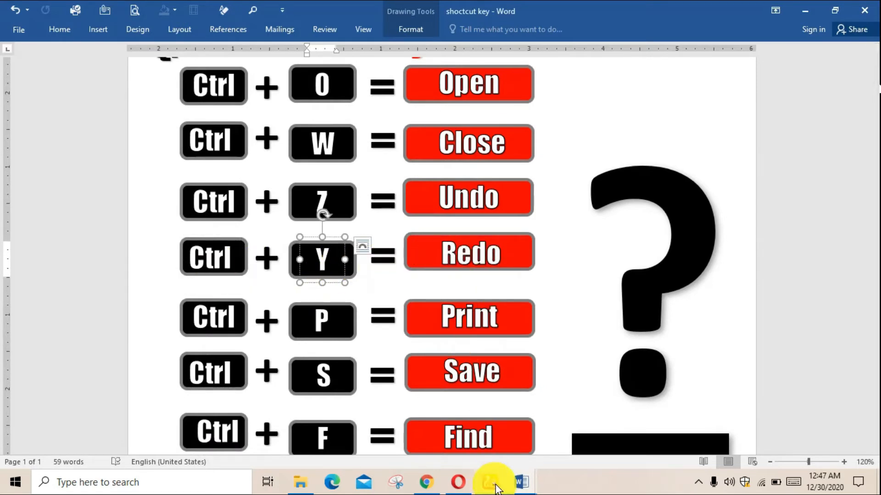
# Return to Document3 and redo the undone entries until all four lines C, D, C, D are restored
pyautogui.moveTo(521, 481)
pyautogui.click(555, 433)
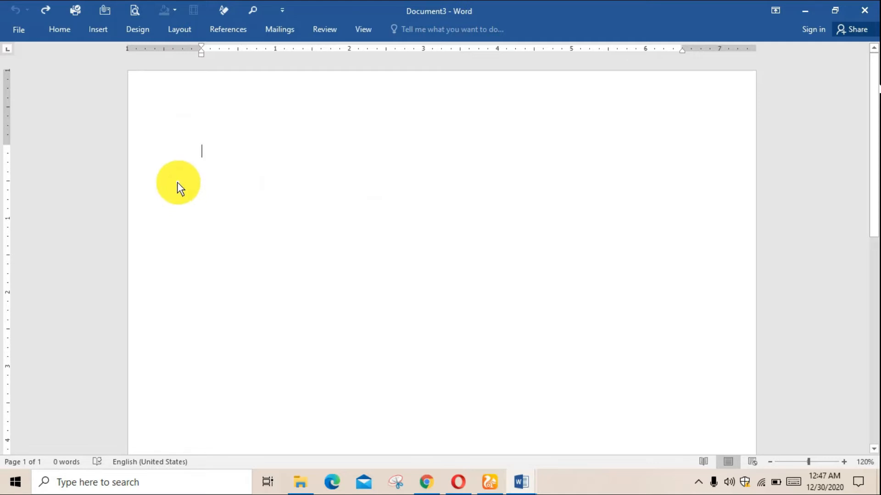
pyautogui.write('c')
pyautogui.press('Return')
pyautogui.write('d')
pyautogui.press('Return')
pyautogui.write('c')
pyautogui.press('Return')
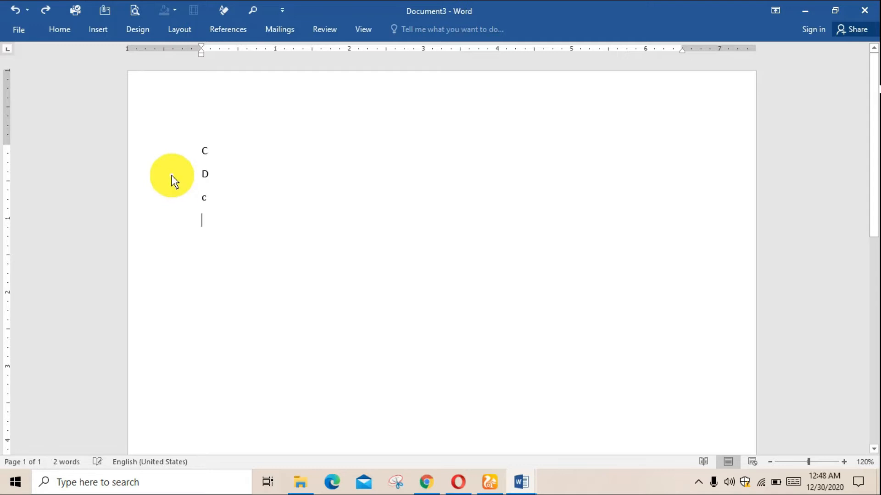
pyautogui.write('d')
pyautogui.press('Return')
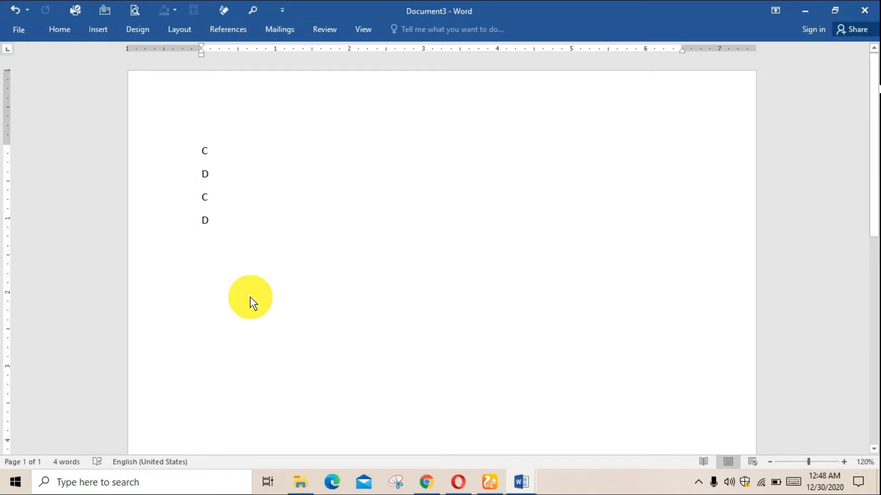
# Switch to the shoctcut key document and examine the Print row of the shortcut list
pyautogui.moveTo(518, 481)
pyautogui.click(485, 443)
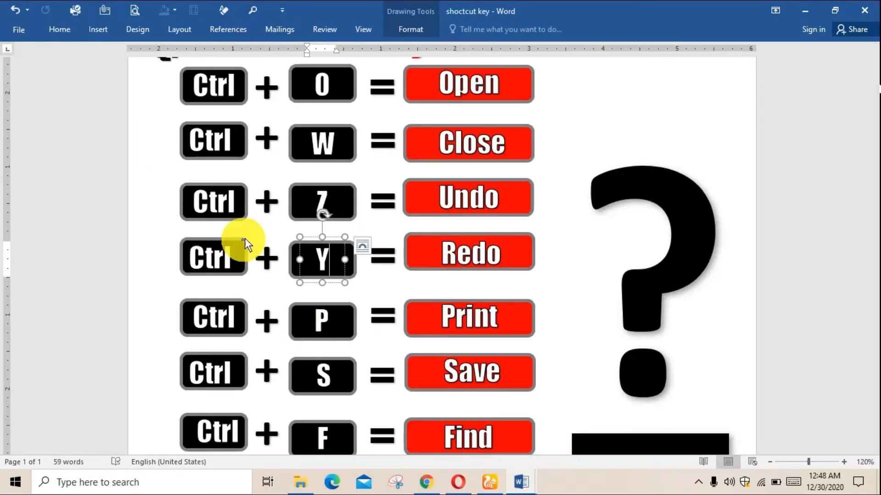
pyautogui.scroll(-1, 532, 281)
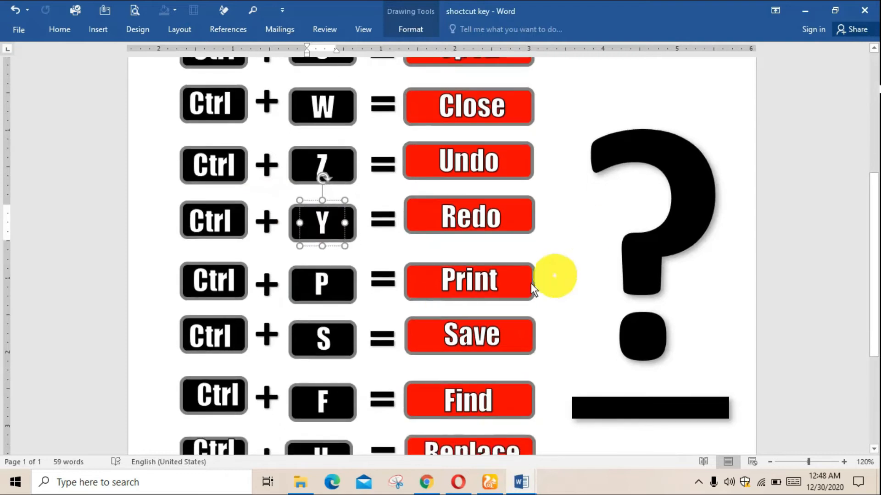
pyautogui.click(329, 300)
pyautogui.click(217, 284)
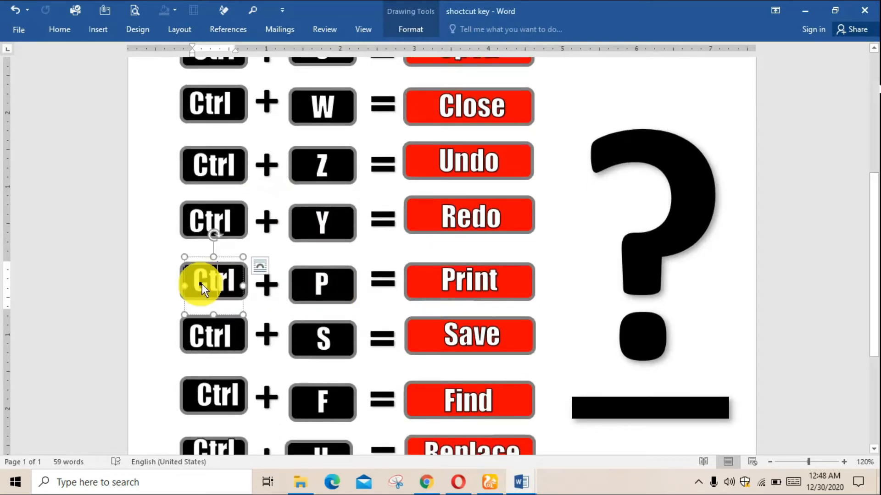
pyautogui.click(548, 282)
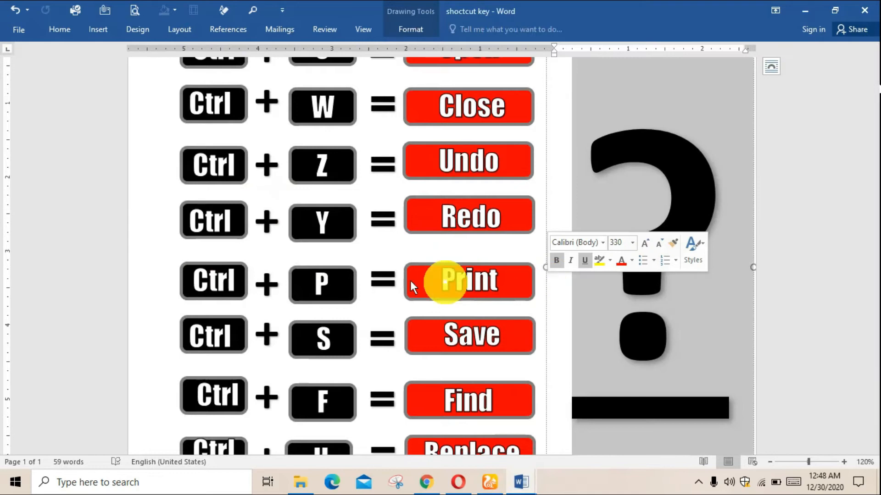
pyautogui.tripleClick(147, 273)
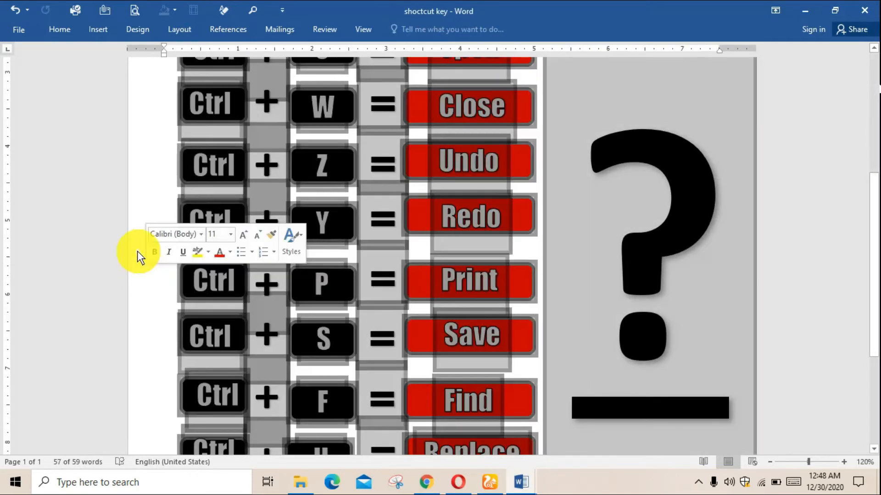
pyautogui.click(281, 275)
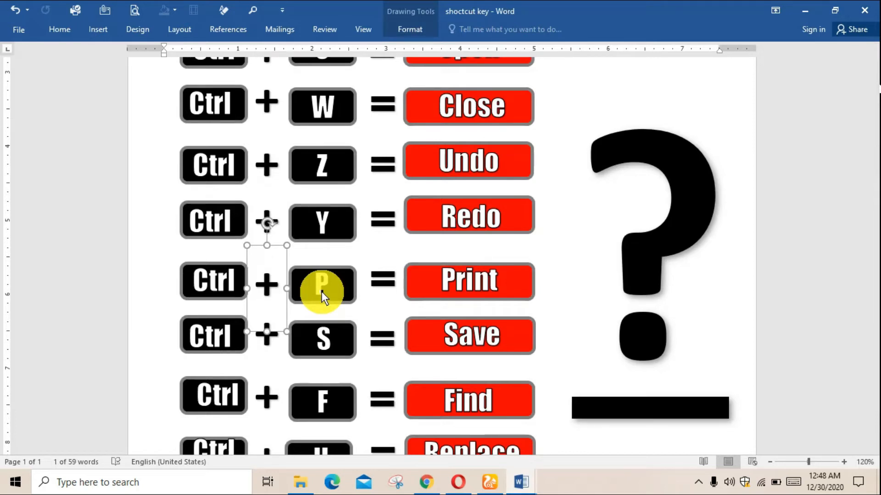
# Open the print settings for the shortcut list, inspect its preview at 100% and return to the document
pyautogui.hotkey('ctrl', 'p')
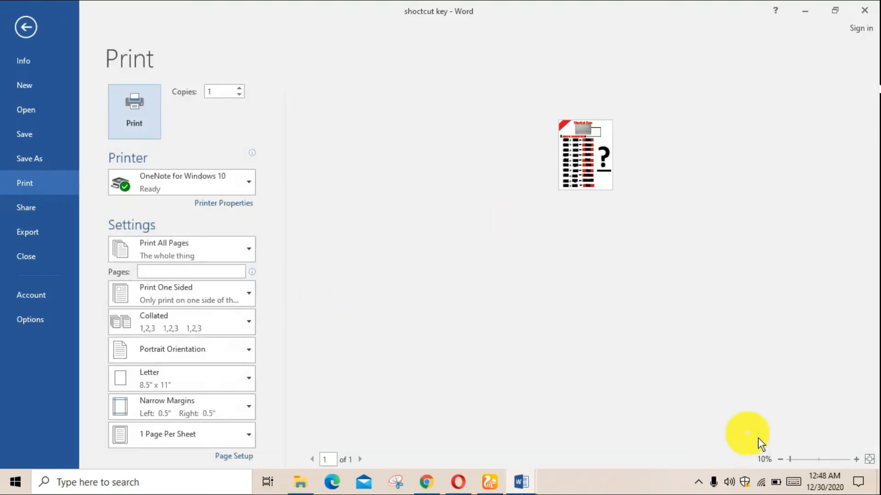
pyautogui.click(819, 459)
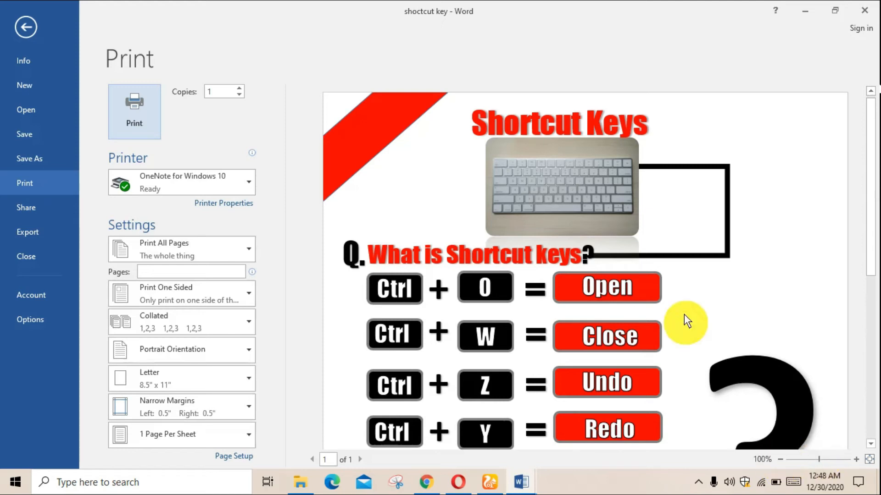
pyautogui.scroll(-6, 684, 314)
pyautogui.scroll(7, 683, 315)
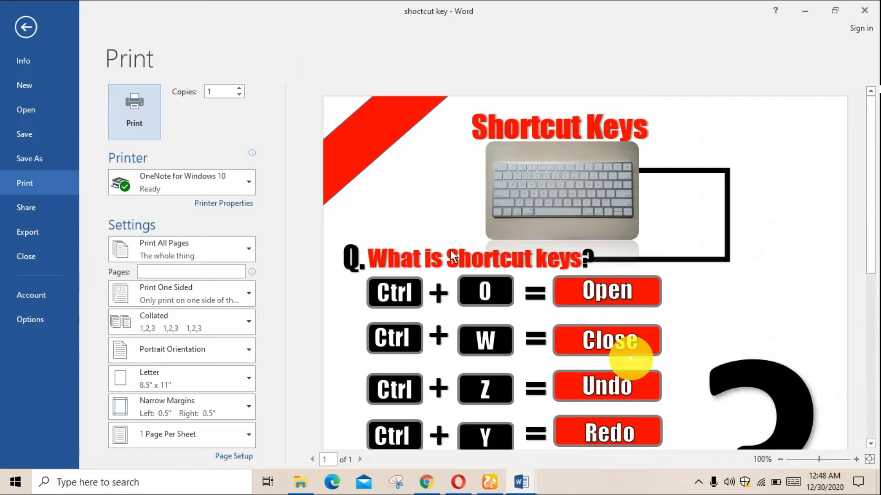
pyautogui.click(18, 36)
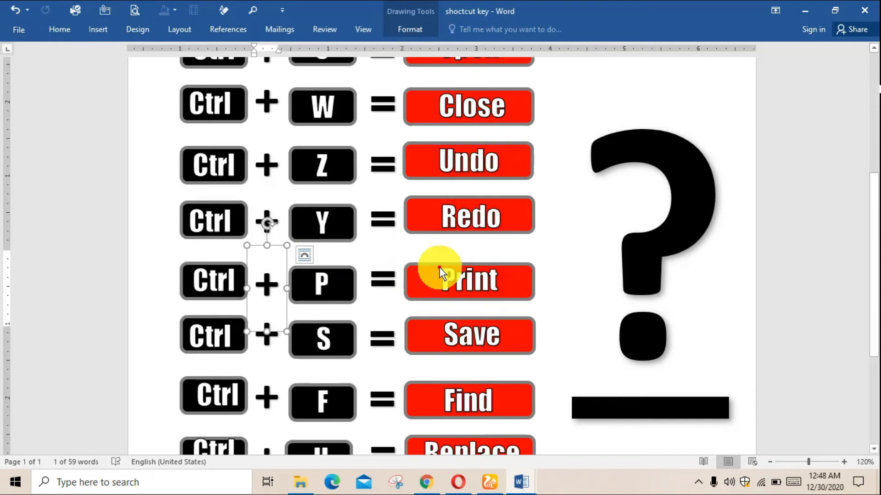
# Examine the Save row of the shortcut list, selecting its Ctrl, S and Save labels
pyautogui.scroll(-3, 439, 267)
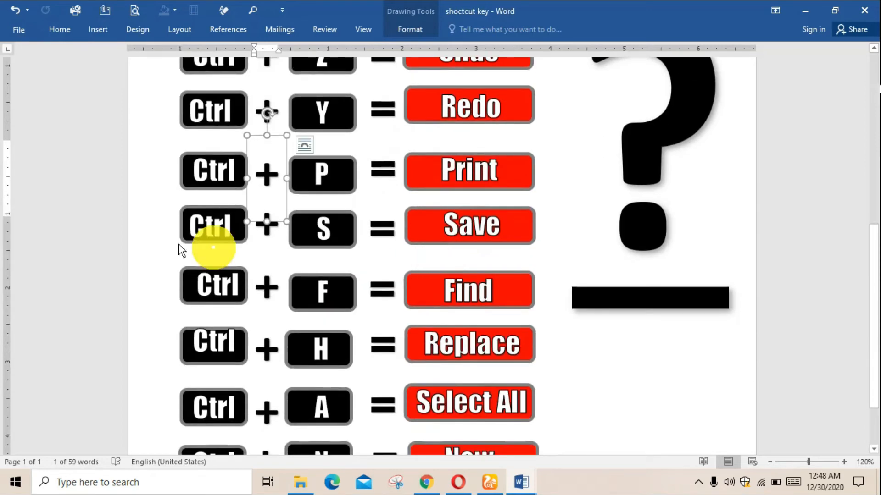
pyautogui.click(153, 240)
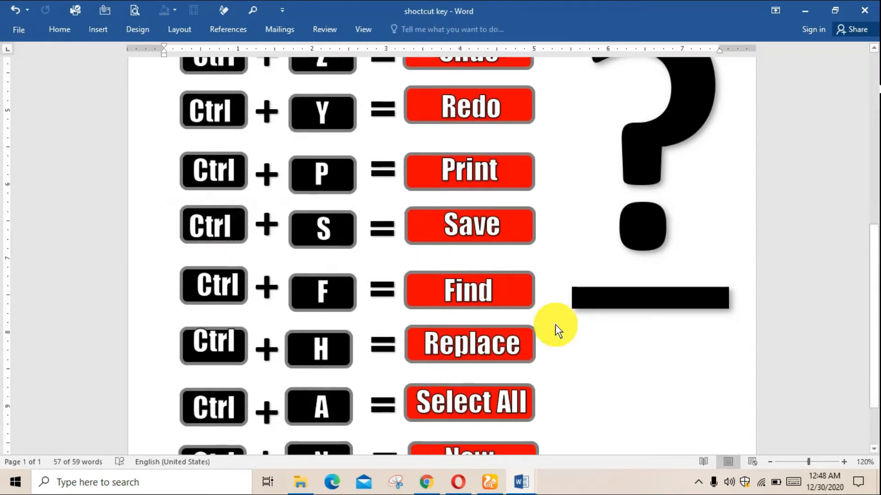
pyautogui.click(212, 217)
pyautogui.click(326, 232)
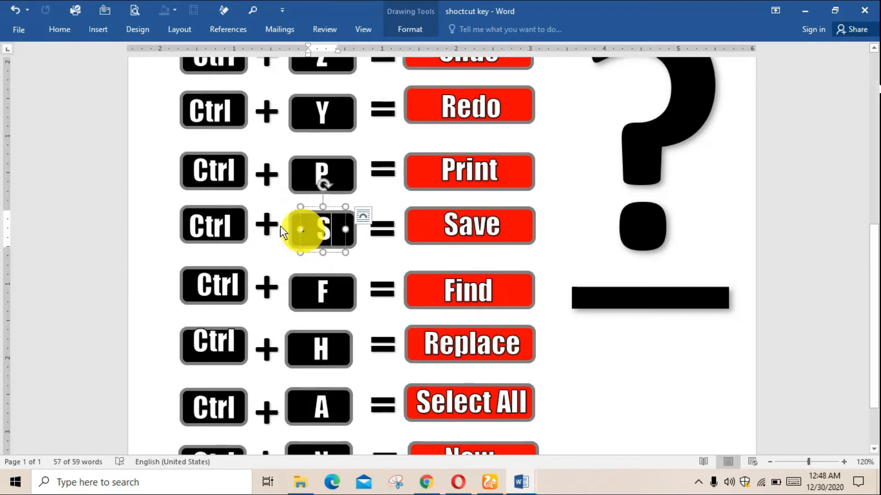
pyautogui.click(221, 223)
pyautogui.click(322, 234)
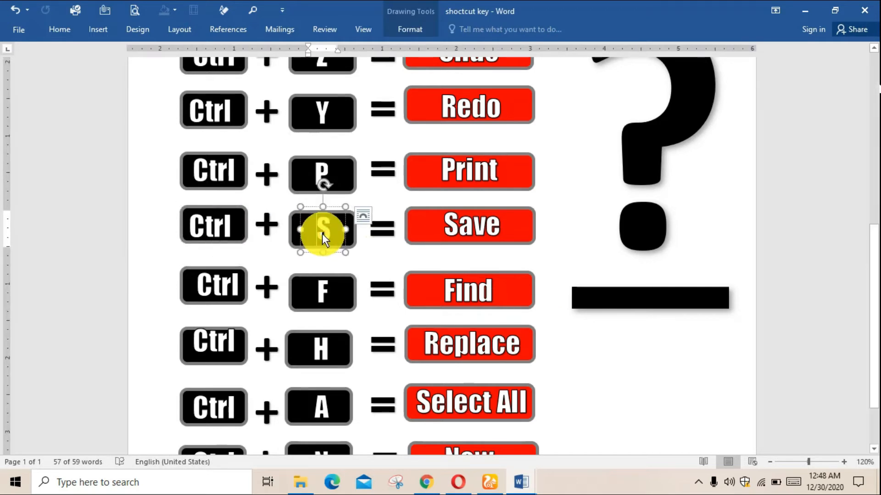
pyautogui.click(509, 231)
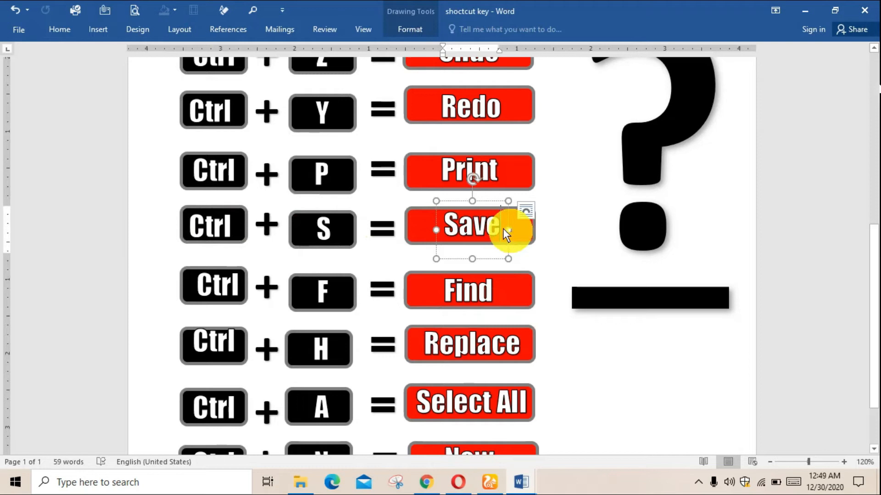
pyautogui.click(534, 241)
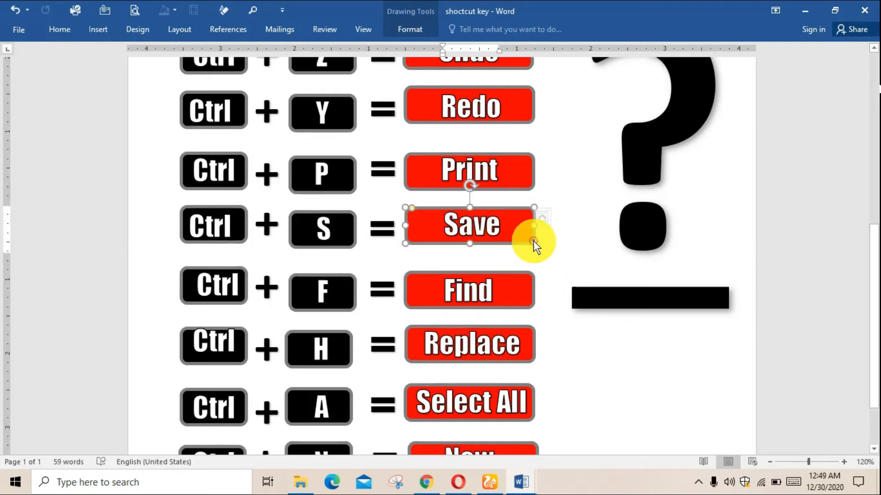
# Save the shoctcut key document and switch to Document3
pyautogui.hotkey('ctrl', 's')
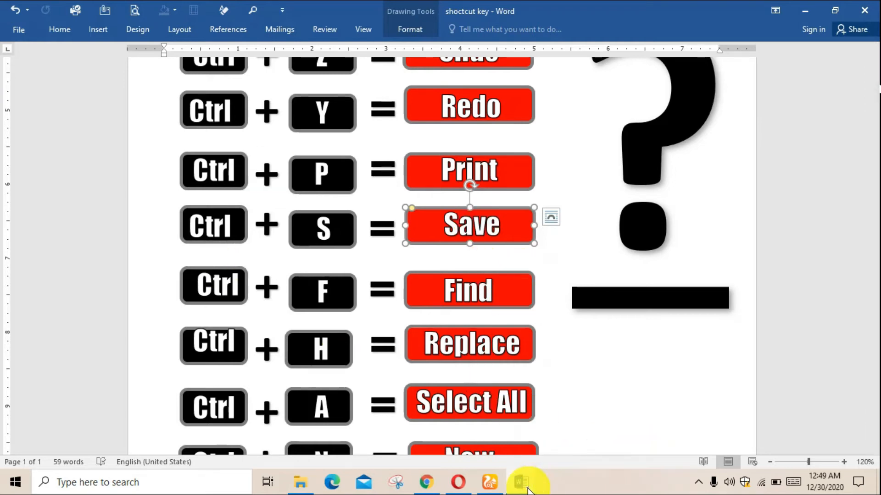
pyautogui.moveTo(525, 481)
pyautogui.click(546, 436)
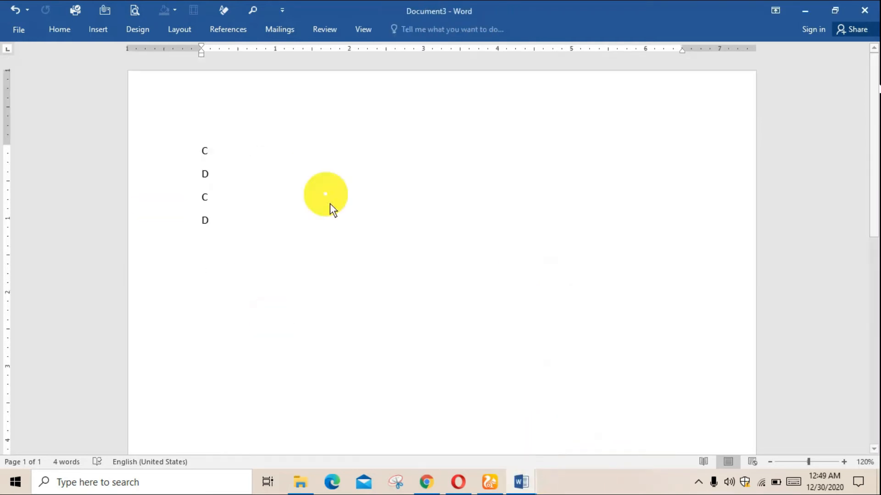
# Open the Save As file dialog for Document3, cancel it without saving and return to the document
pyautogui.hotkey('ctrl', 's')
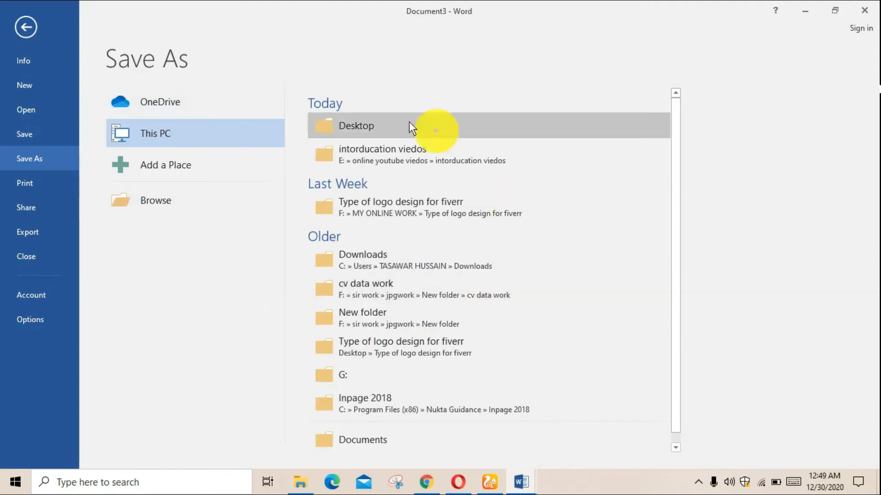
pyautogui.click(162, 200)
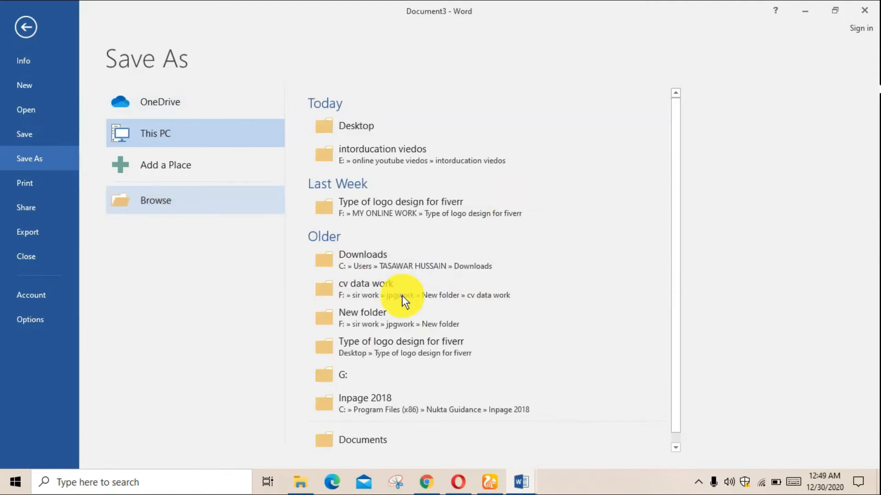
pyautogui.click(385, 303)
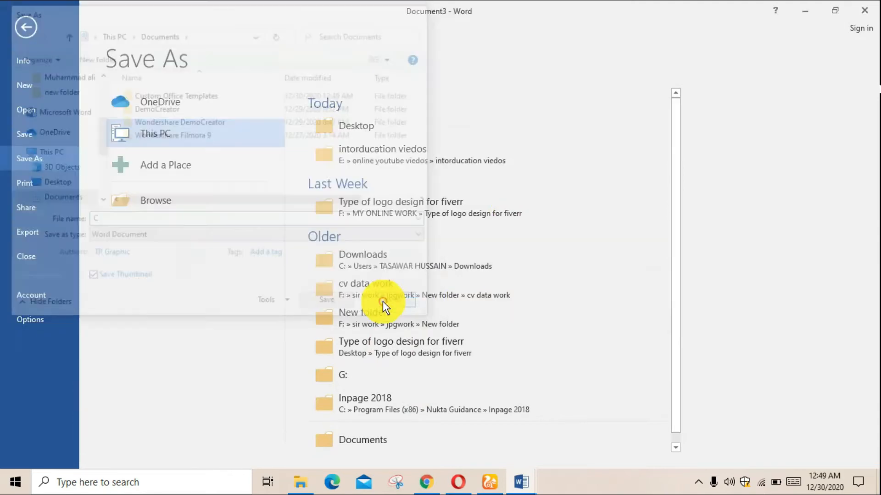
pyautogui.click(18, 30)
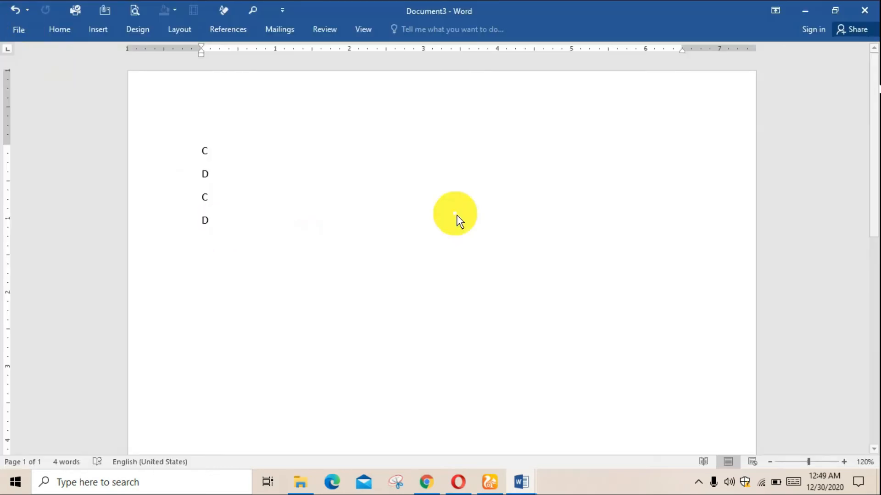
# Switch to the shoctcut key document and search it for F
pyautogui.moveTo(522, 483)
pyautogui.click(490, 442)
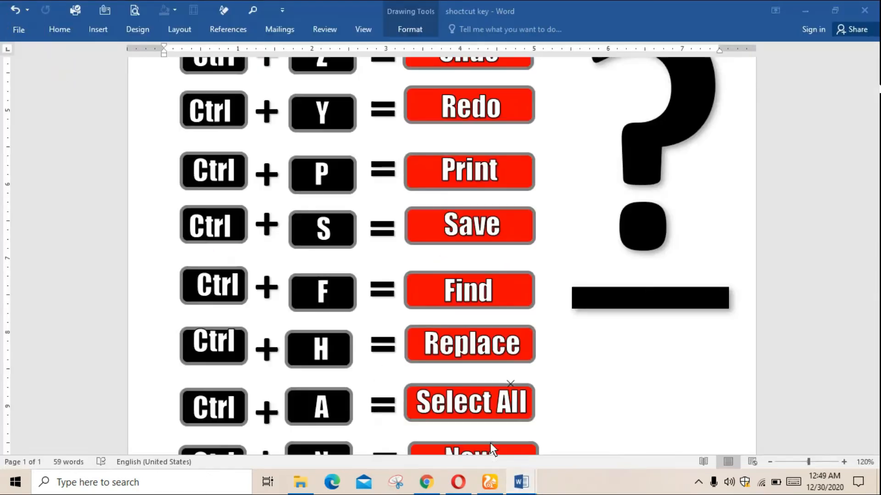
pyautogui.scroll(-1, 489, 338)
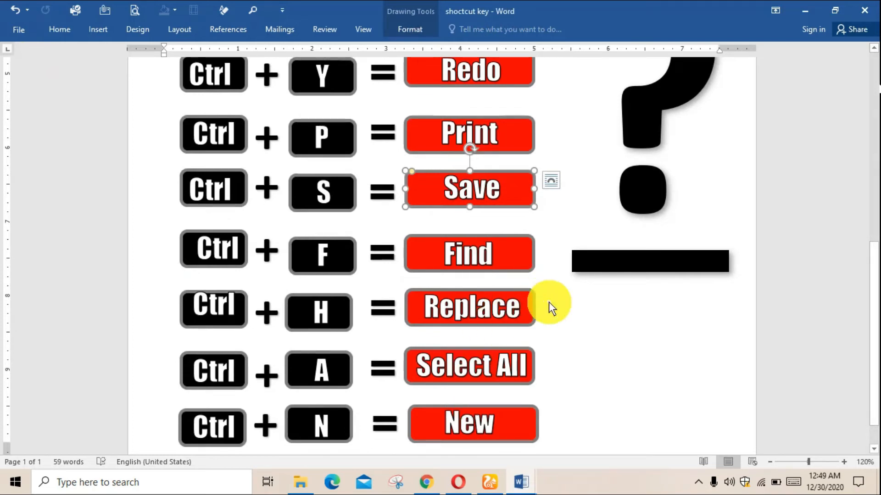
pyautogui.hotkey('ctrl', 'f')
pyautogui.write('F')
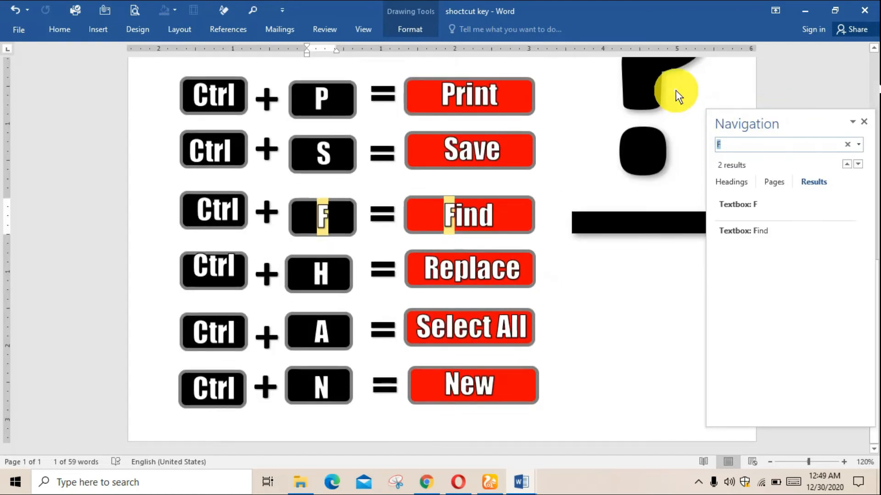
# Search the shortcut list for ctrl, look through the highlighted matches and close the search
pyautogui.moveTo(782, 113); pyautogui.dragTo(722, 111)
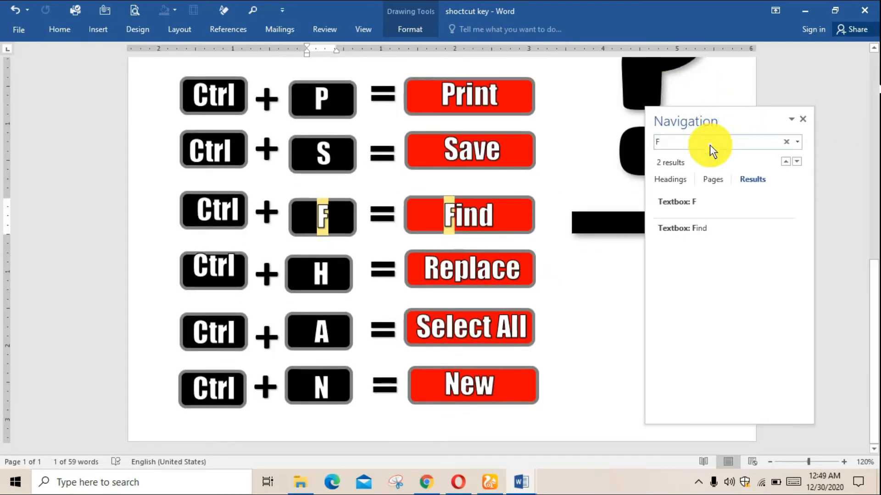
pyautogui.write('ctrl')
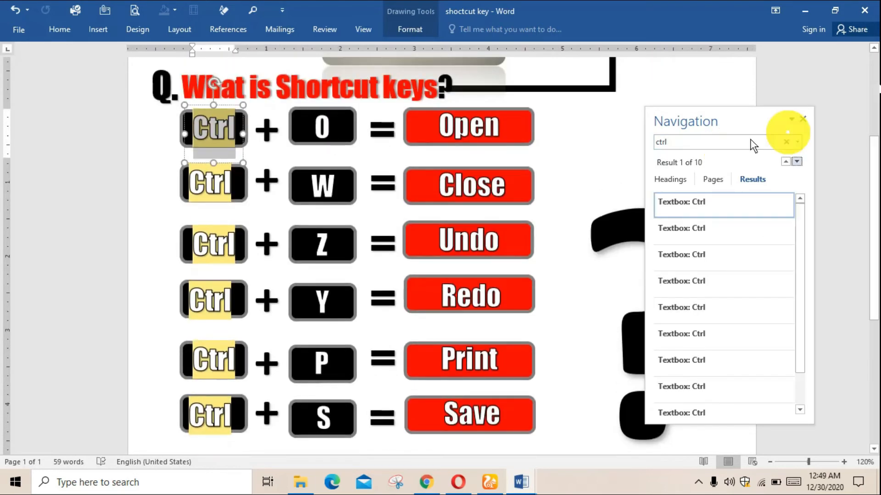
pyautogui.scroll(-5, 224, 288)
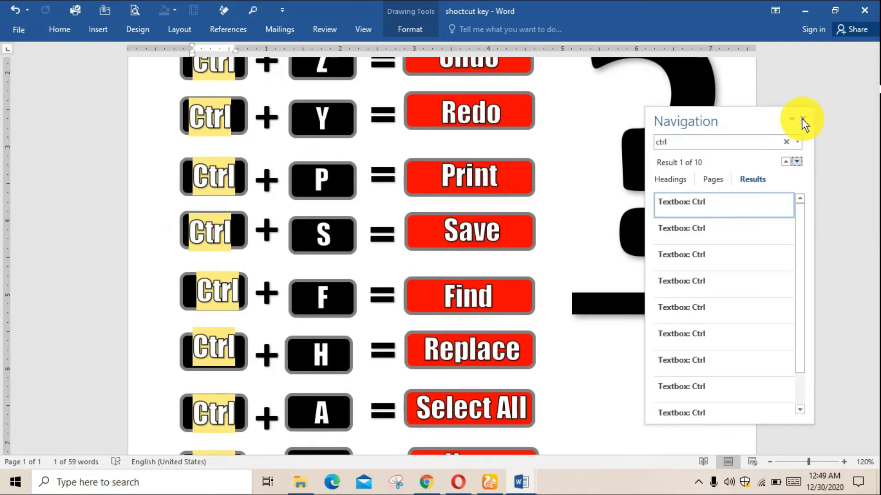
pyautogui.click(802, 120)
# Examine the Replace row of the shortcut list, selecting its Ctrl and H labels
pyautogui.scroll(1, 556, 184)
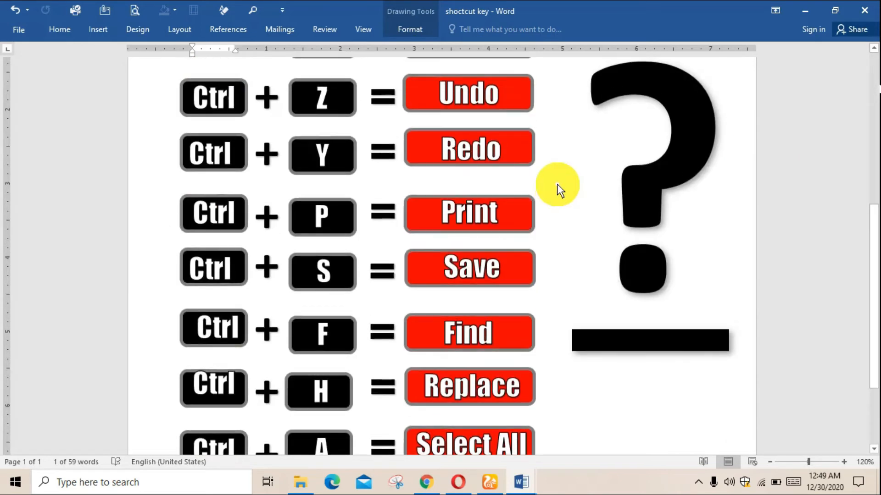
pyautogui.scroll(-3, 560, 183)
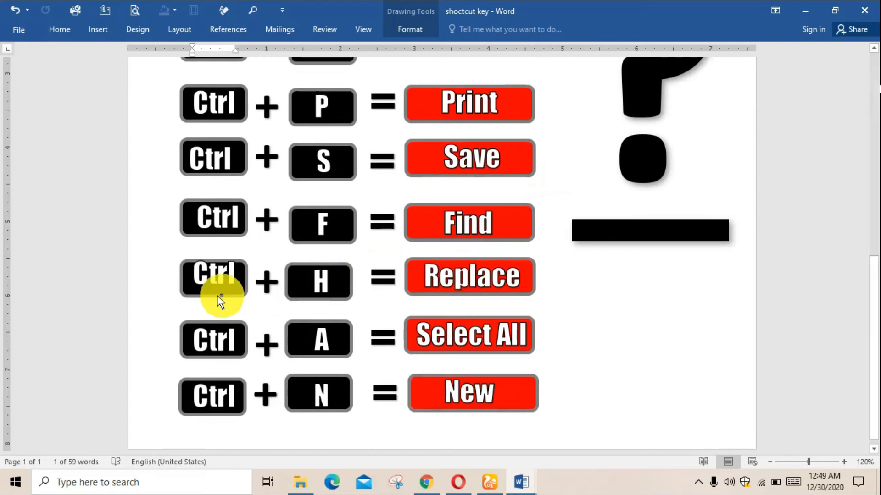
pyautogui.click(219, 280)
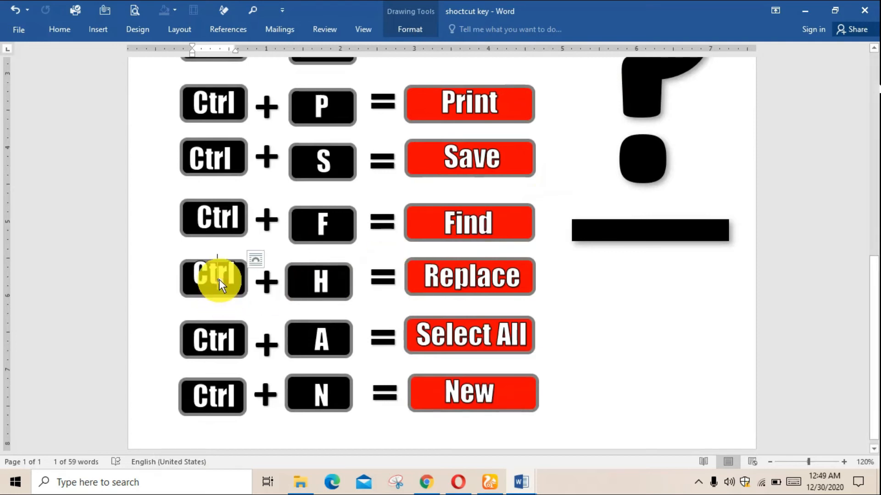
pyautogui.click(327, 286)
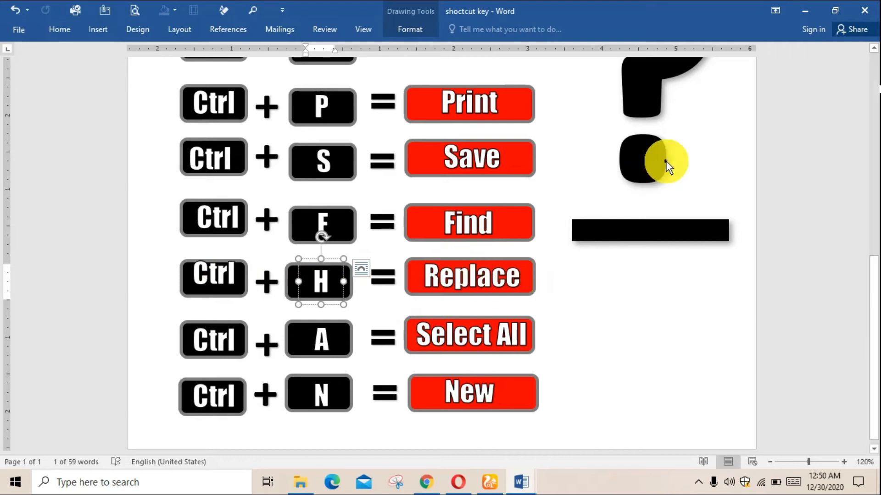
# Open the Replace dialog with ctrl as the search text, activate the empty replacement field and cancel without replacing
pyautogui.scroll(2, 543, 193)
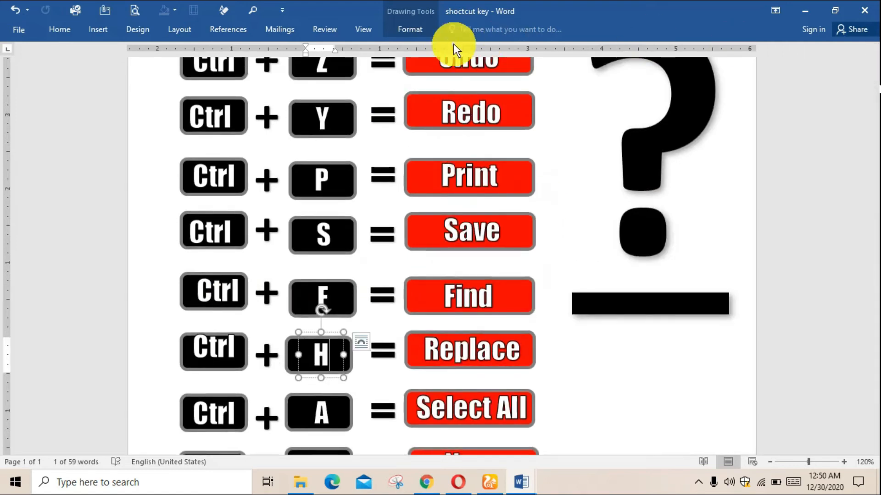
pyautogui.click(411, 30)
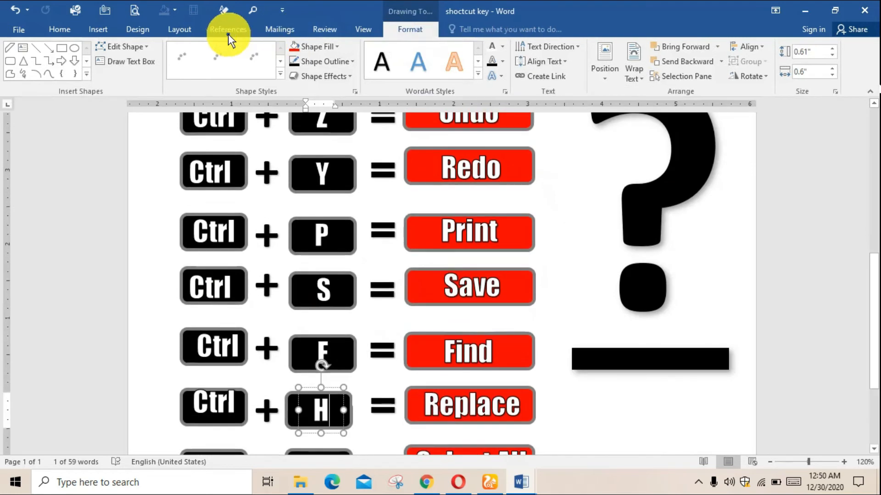
pyautogui.click(185, 29)
pyautogui.click(61, 31)
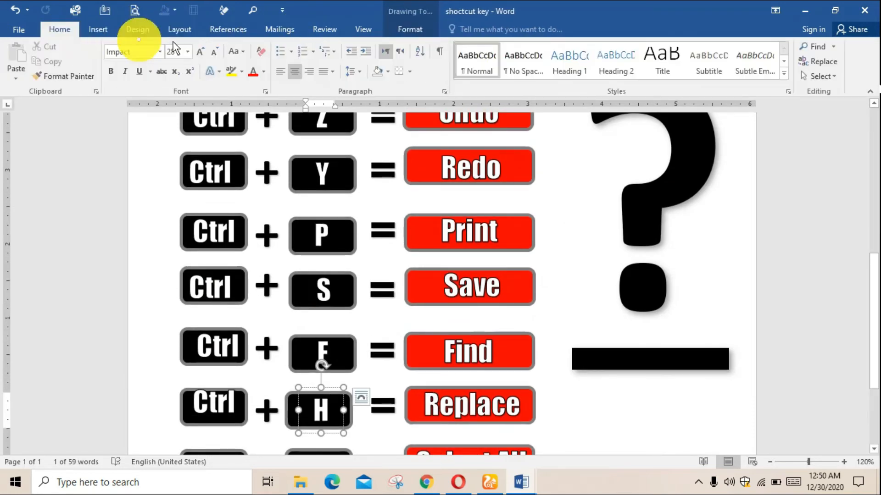
pyautogui.click(835, 64)
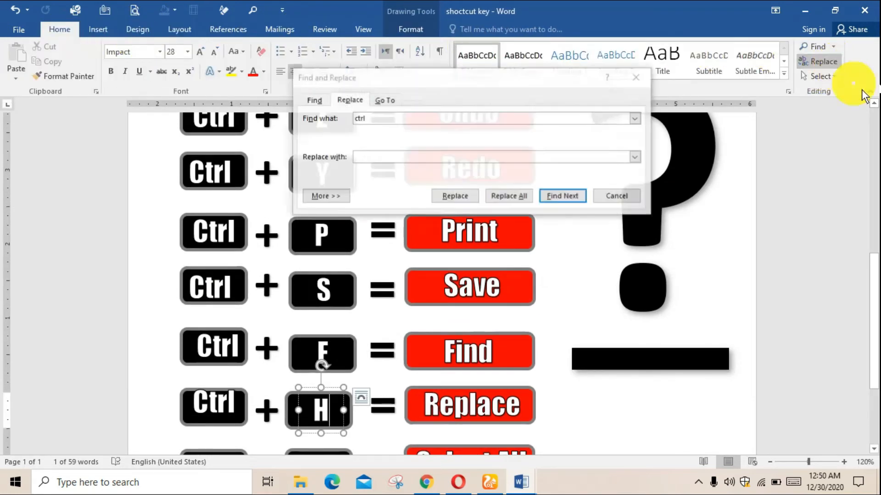
pyautogui.moveTo(459, 70); pyautogui.dragTo(668, 56)
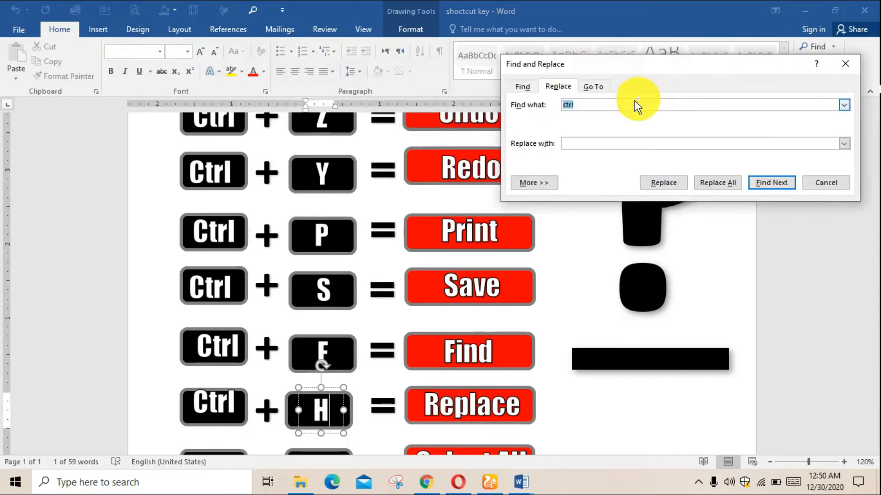
pyautogui.click(619, 144)
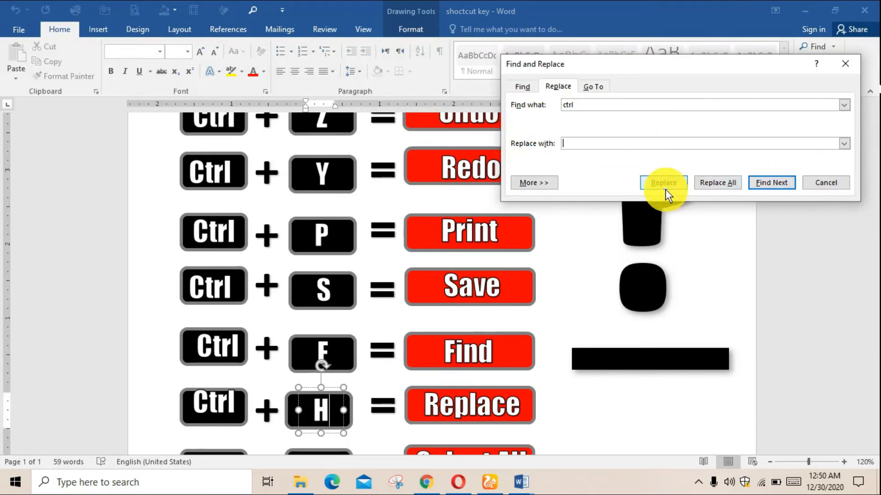
pyautogui.click(835, 183)
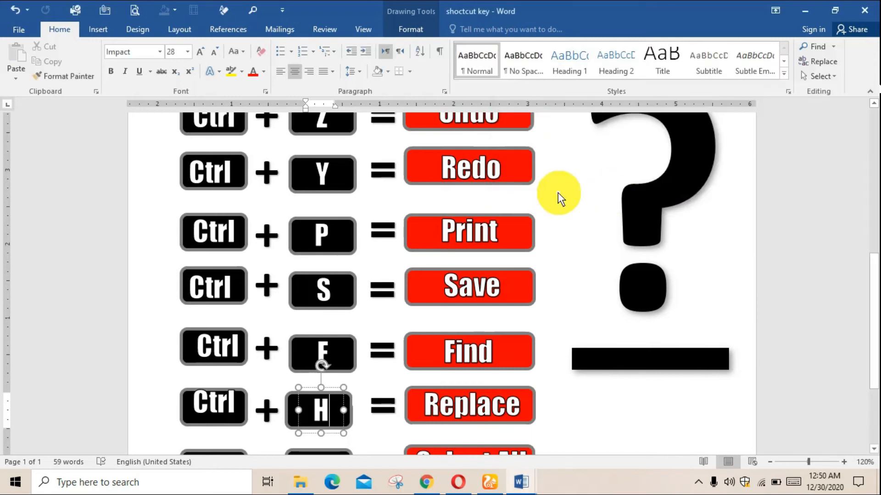
# Move the Ctrl label in the Replace row slightly down so it sits centred on its black key, and deselect it
pyautogui.scroll(-3, 559, 191)
pyautogui.scroll(-1, 517, 232)
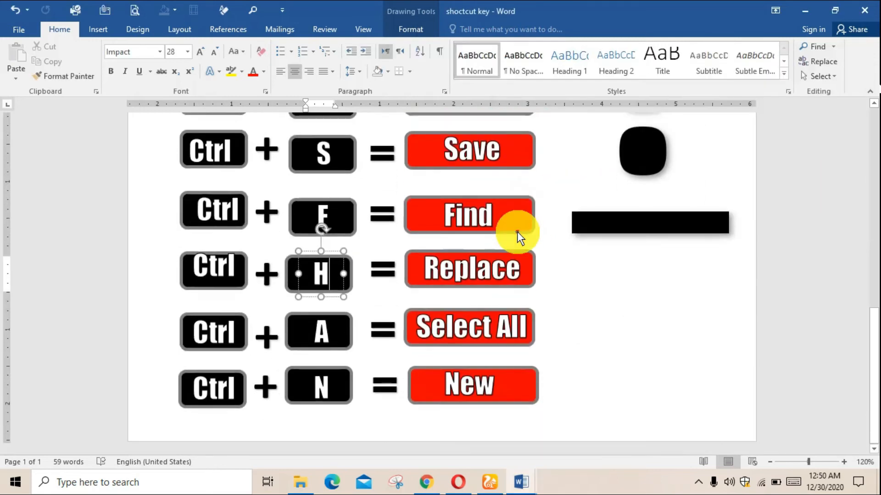
pyautogui.click(240, 265)
pyautogui.moveTo(215, 265); pyautogui.dragTo(236, 271)
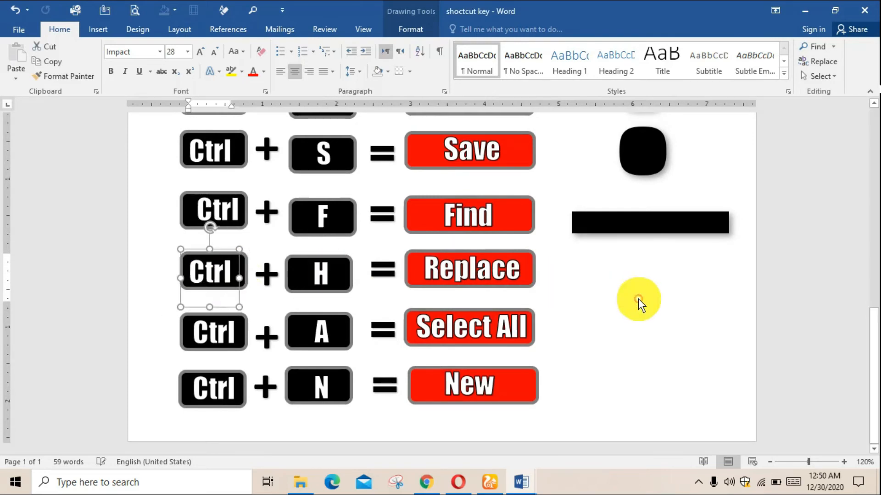
pyautogui.scroll(6, 638, 298)
pyautogui.click(639, 298)
pyautogui.scroll(-5, 638, 299)
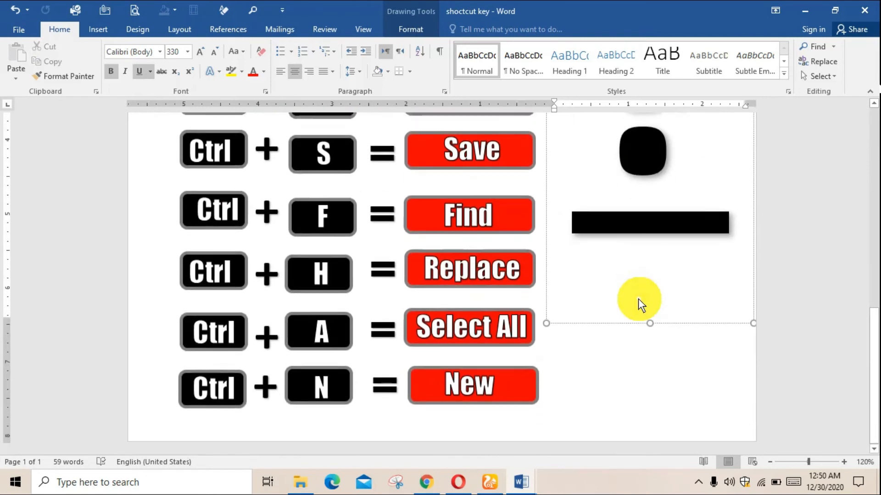
pyautogui.click(604, 412)
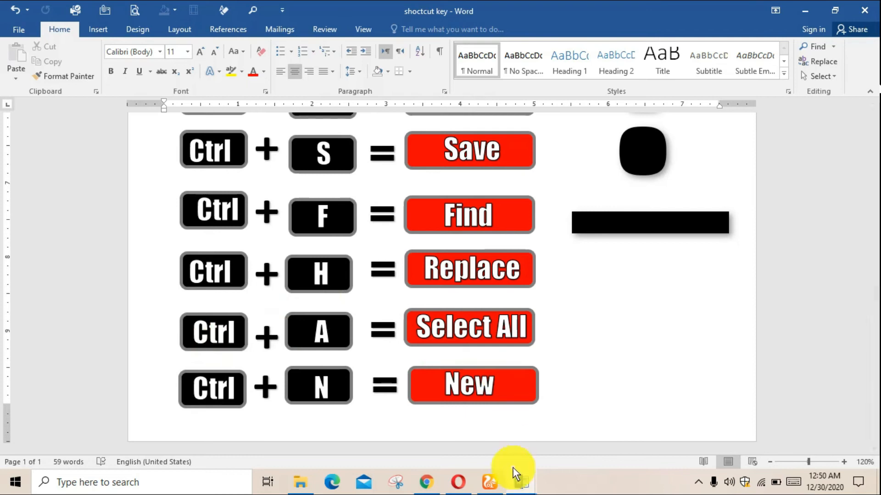
# Switch to Document3 and delete all of its text
pyautogui.moveTo(516, 477)
pyautogui.click(567, 441)
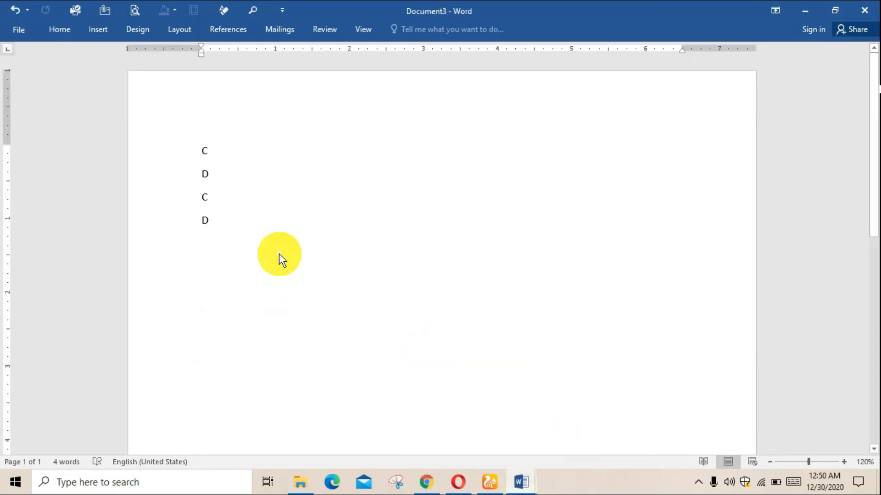
pyautogui.hotkey('ctrl', 'a')
pyautogui.press('Delete')
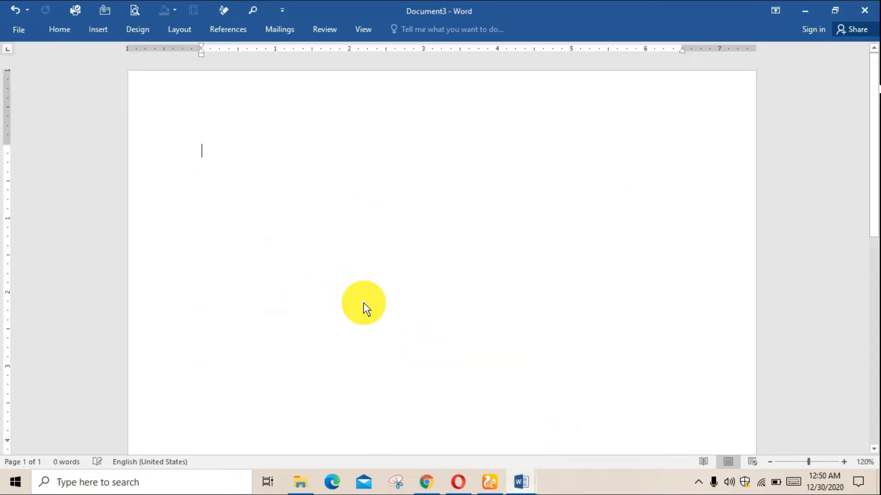
# Generate two paragraphs of sample text with =rand(2)
pyautogui.write('=rand')
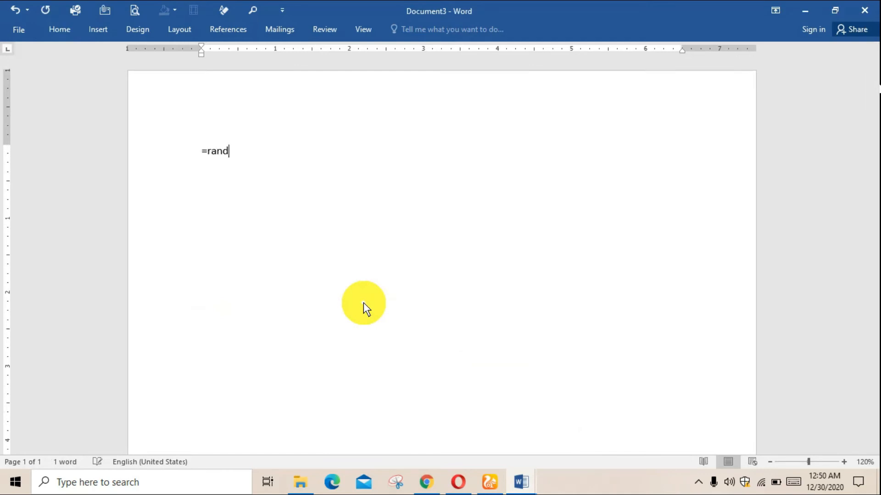
pyautogui.write('(2)')
pyautogui.press('Return')
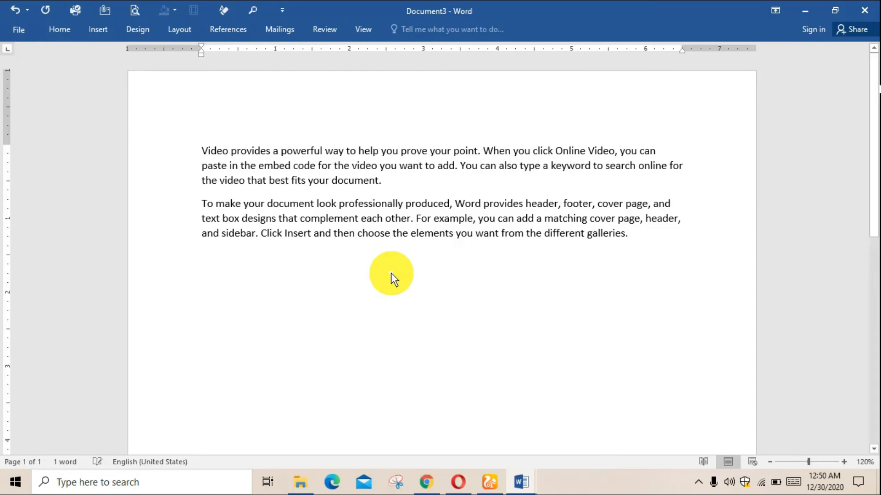
# Select all of the sample text twice, clearing the selection in between, and switch to the shoctcut key document
pyautogui.hotkey('ctrl', 'a')
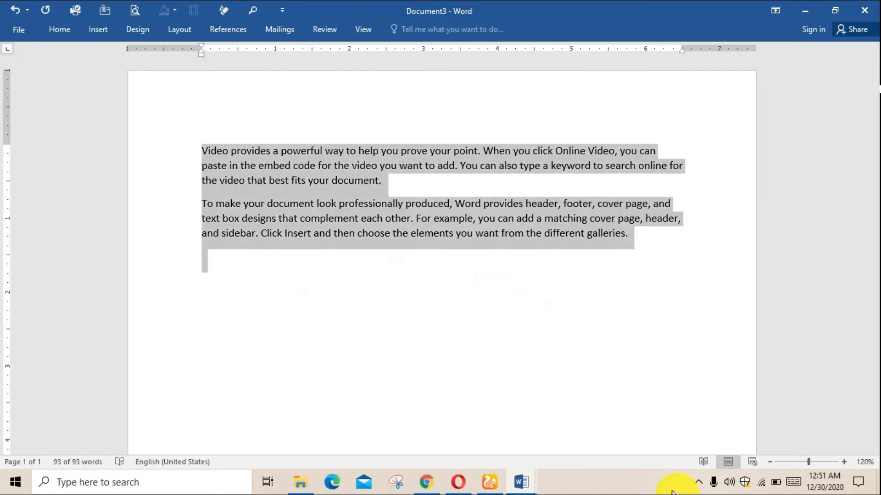
pyautogui.click(331, 280)
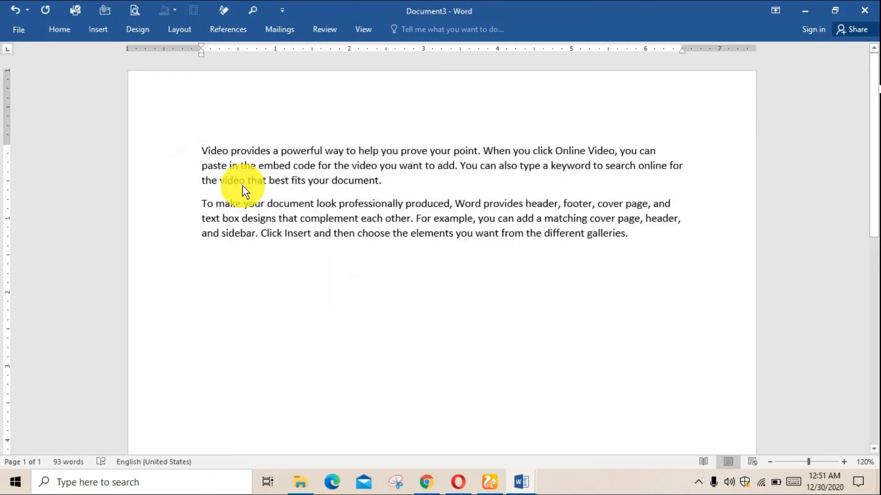
pyautogui.scroll(-1, 258, 189)
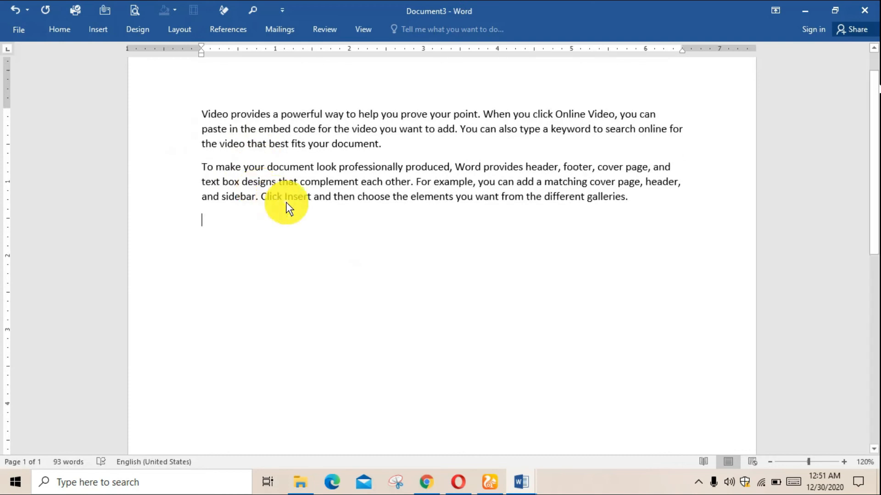
pyautogui.scroll(1, 287, 203)
pyautogui.hotkey('ctrl', 'a')
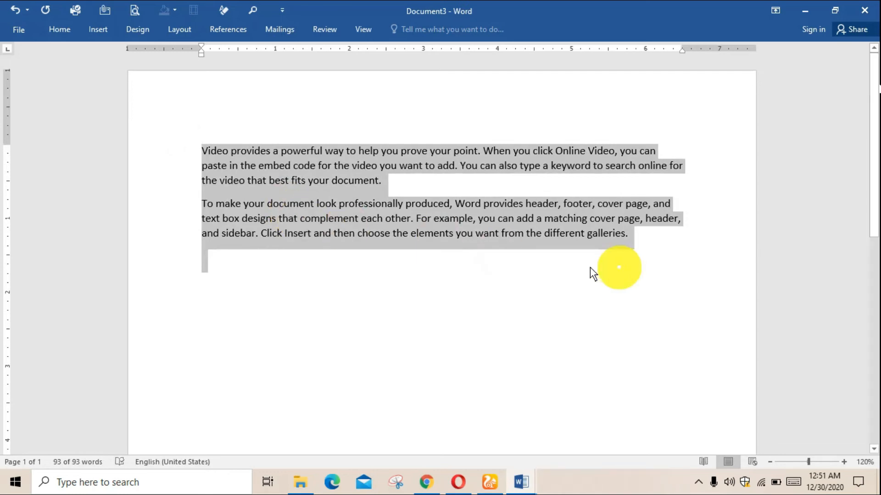
pyautogui.moveTo(521, 481)
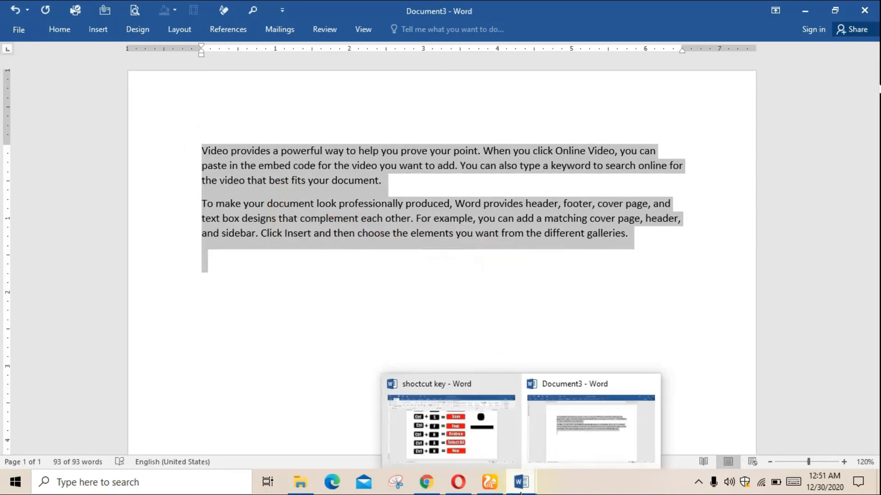
pyautogui.click(498, 443)
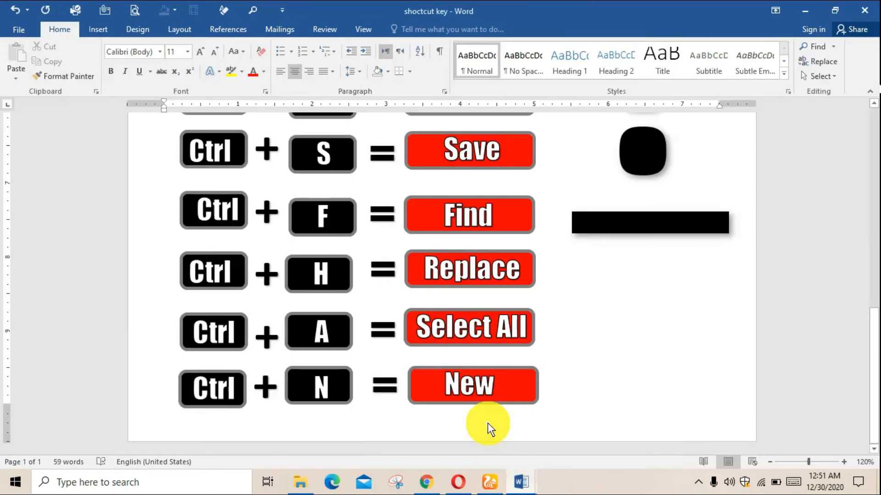
# Go through the Ctrl and N labels in the New row, deselect them, and create a new blank document
pyautogui.click(220, 392)
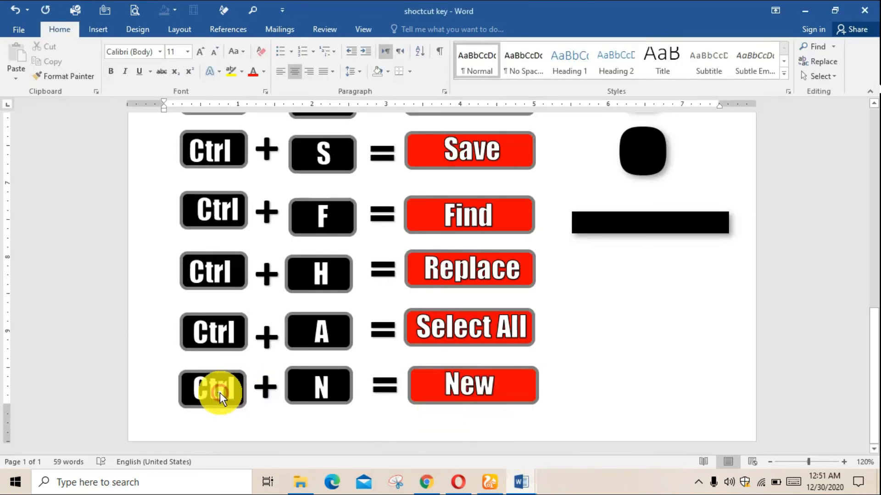
pyautogui.click(325, 393)
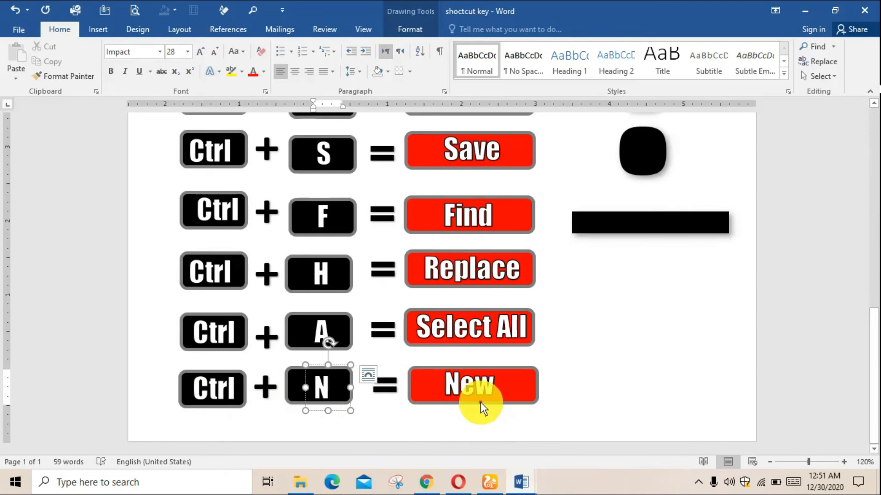
pyautogui.click(577, 377)
pyautogui.scroll(-11, 577, 377)
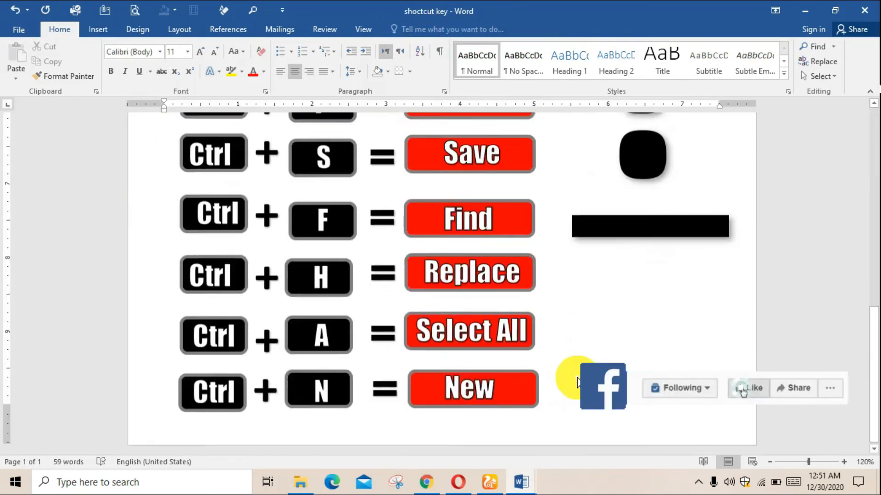
pyautogui.hotkey('ctrl', 'n')
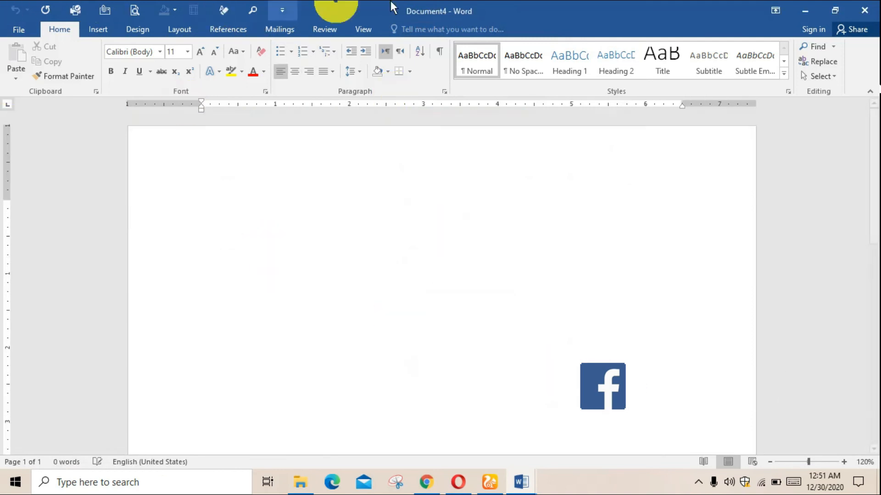
# View the templates offered for new documents, and close the blank Document4
pyautogui.click(21, 34)
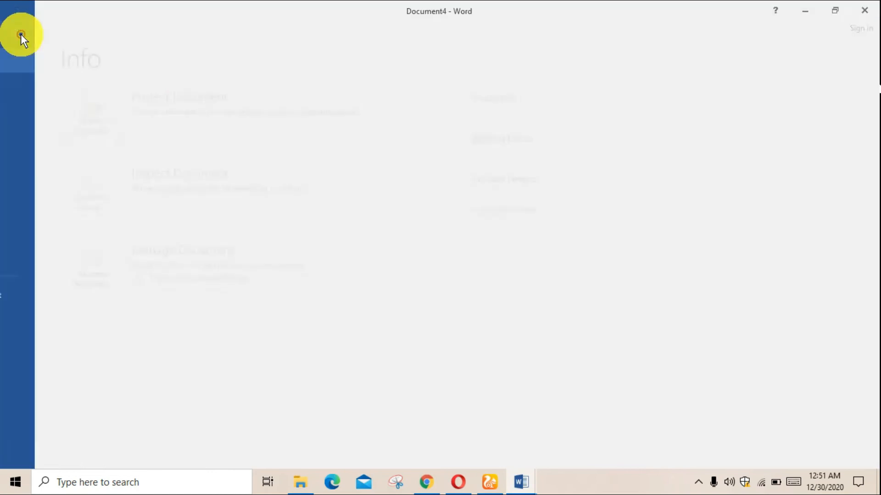
pyautogui.click(34, 89)
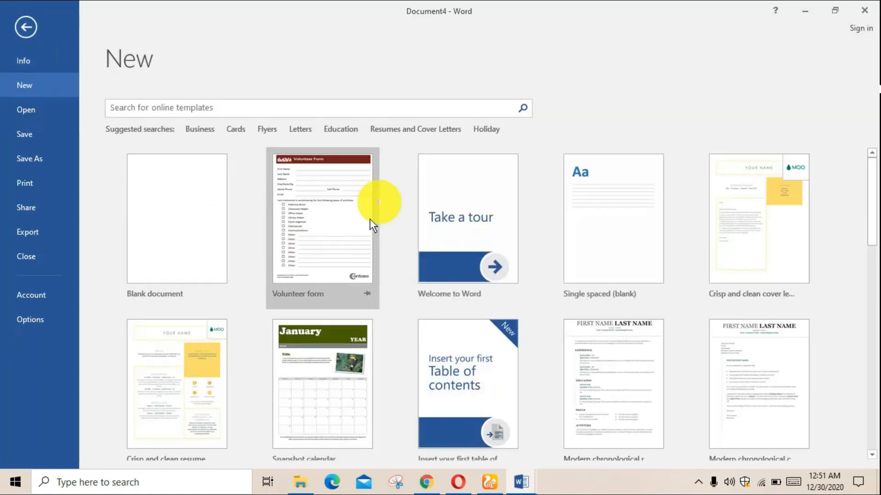
pyautogui.click(27, 30)
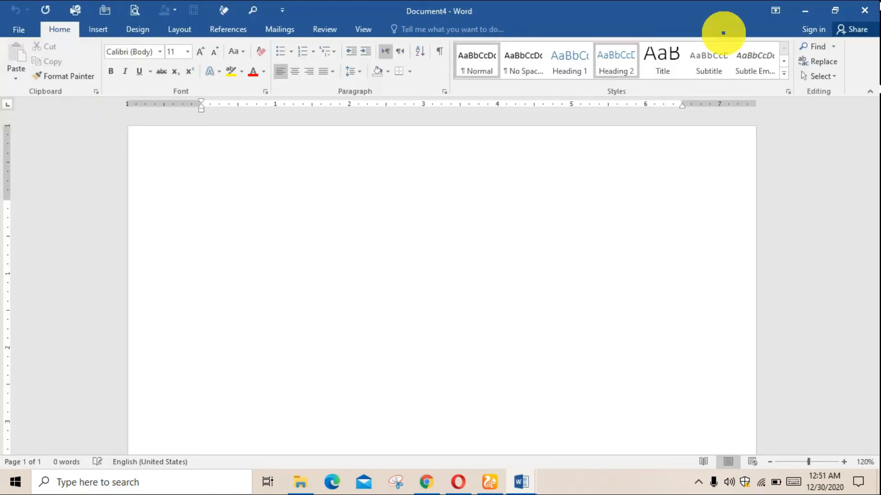
pyautogui.click(865, 10)
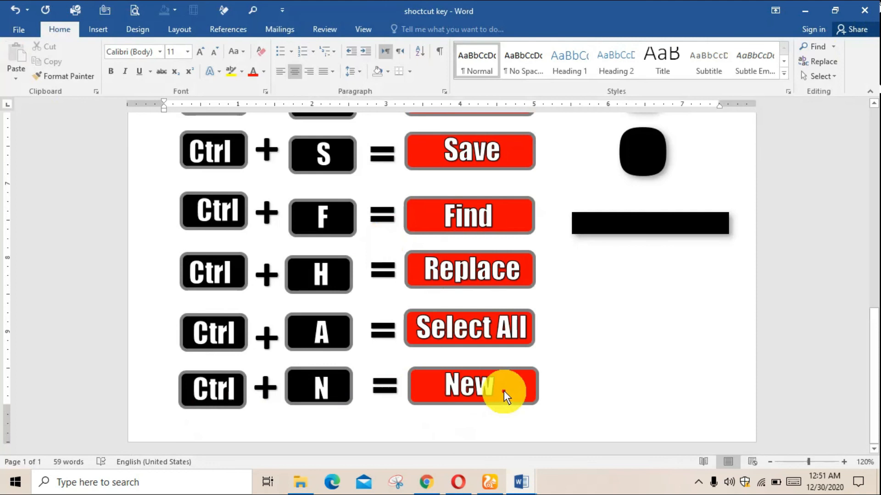
pyautogui.scroll(6, 507, 388)
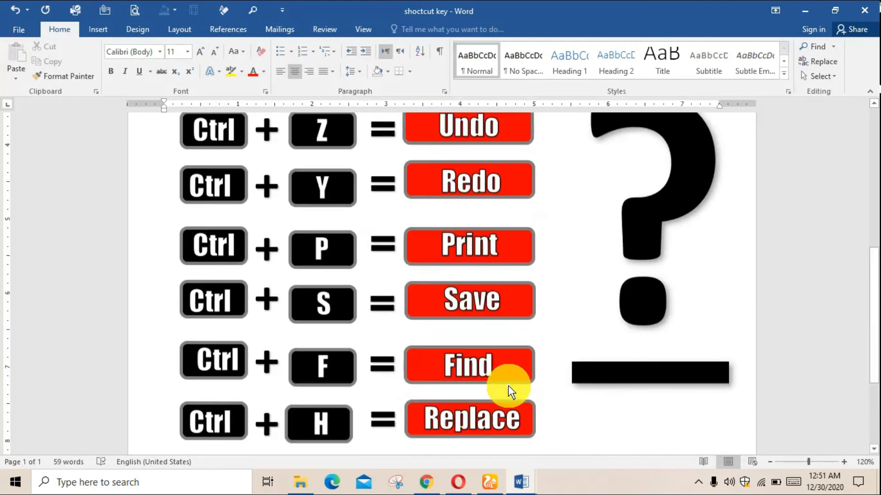
pyautogui.scroll(4, 509, 386)
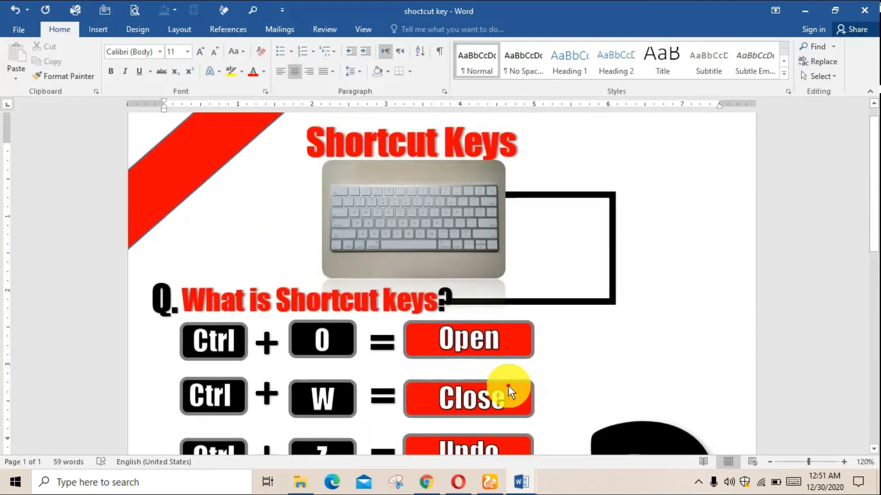
pyautogui.scroll(-2, 508, 386)
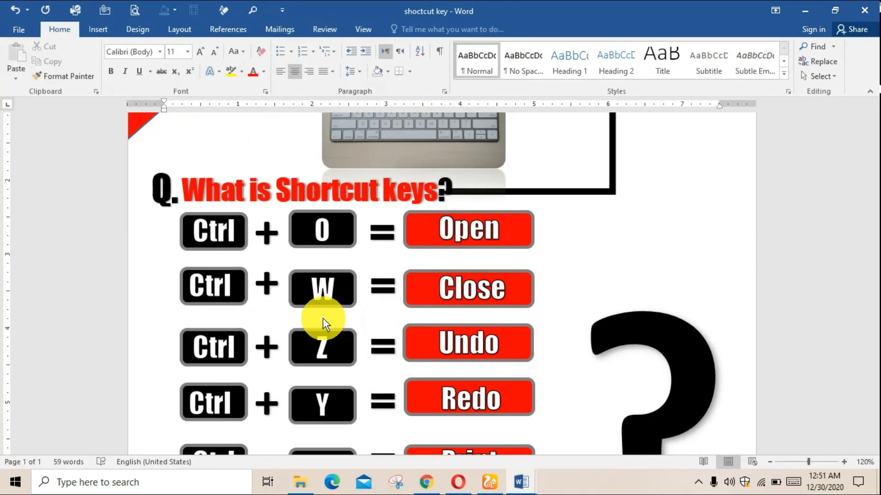